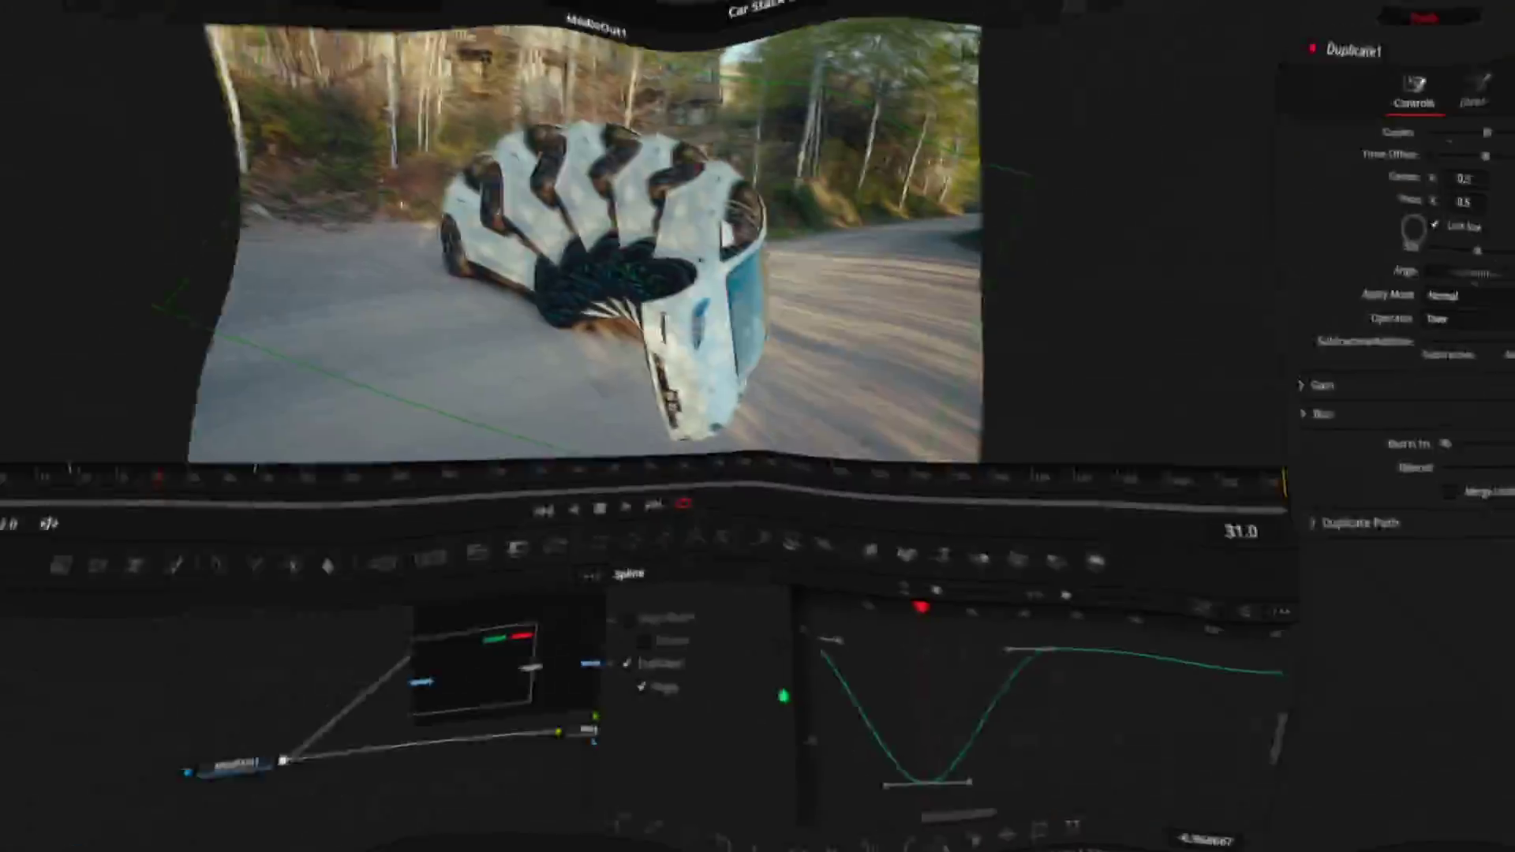
- Return to Timeline 3 on the Edit page, showing C6192.MP4 Render 1.mov on Video 1
drag(1347, 235, 844, 300)
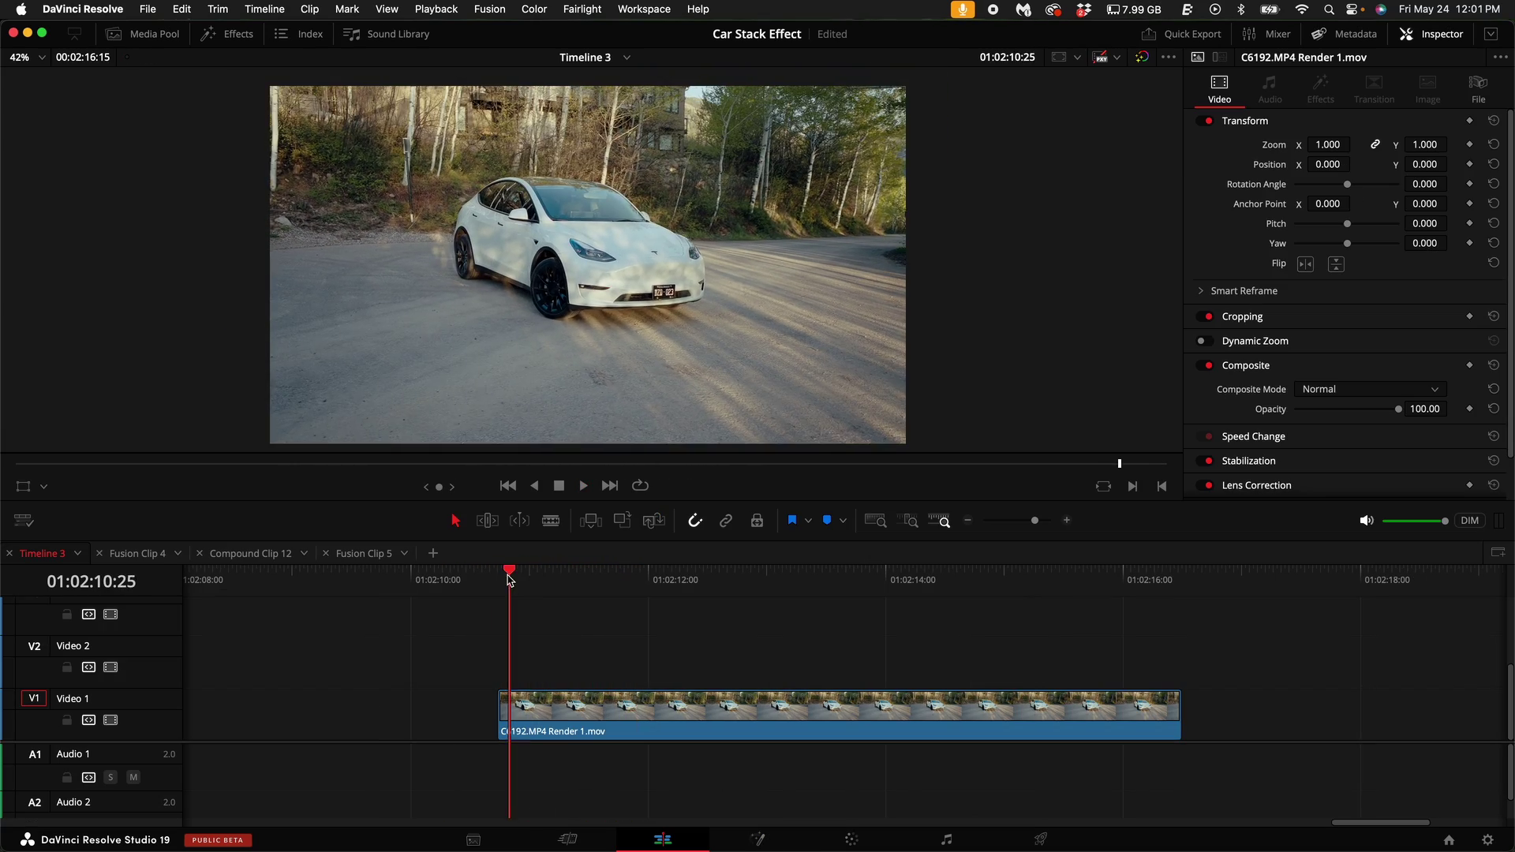
- Turn the Tesla clip on V1 into Fusion Clip 8 and open it on the Fusion page
drag(507, 582, 633, 671)
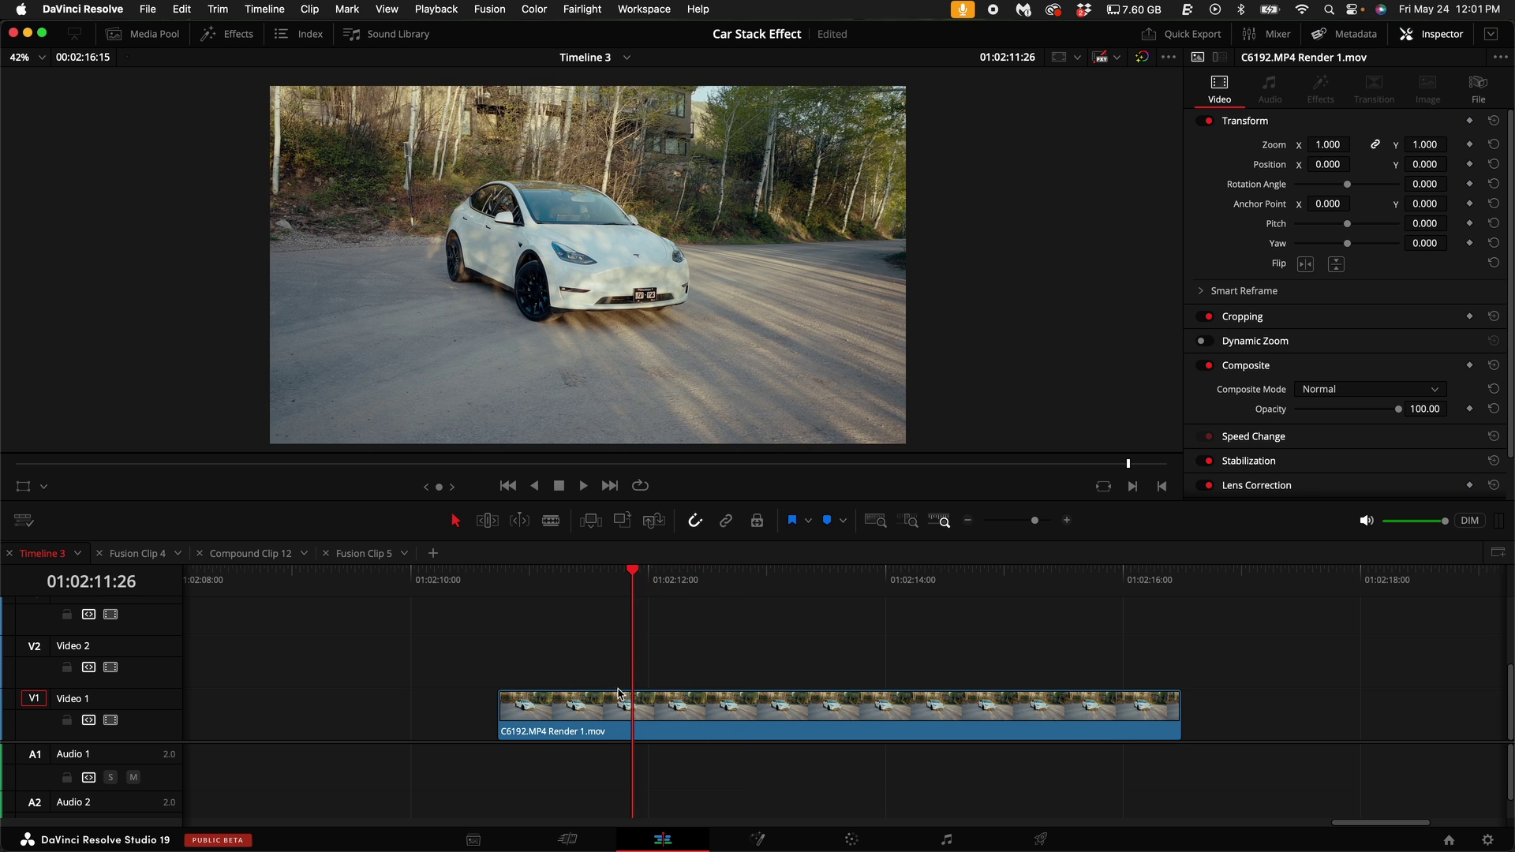
click(619, 731)
scroll(637, 752, right, 2)
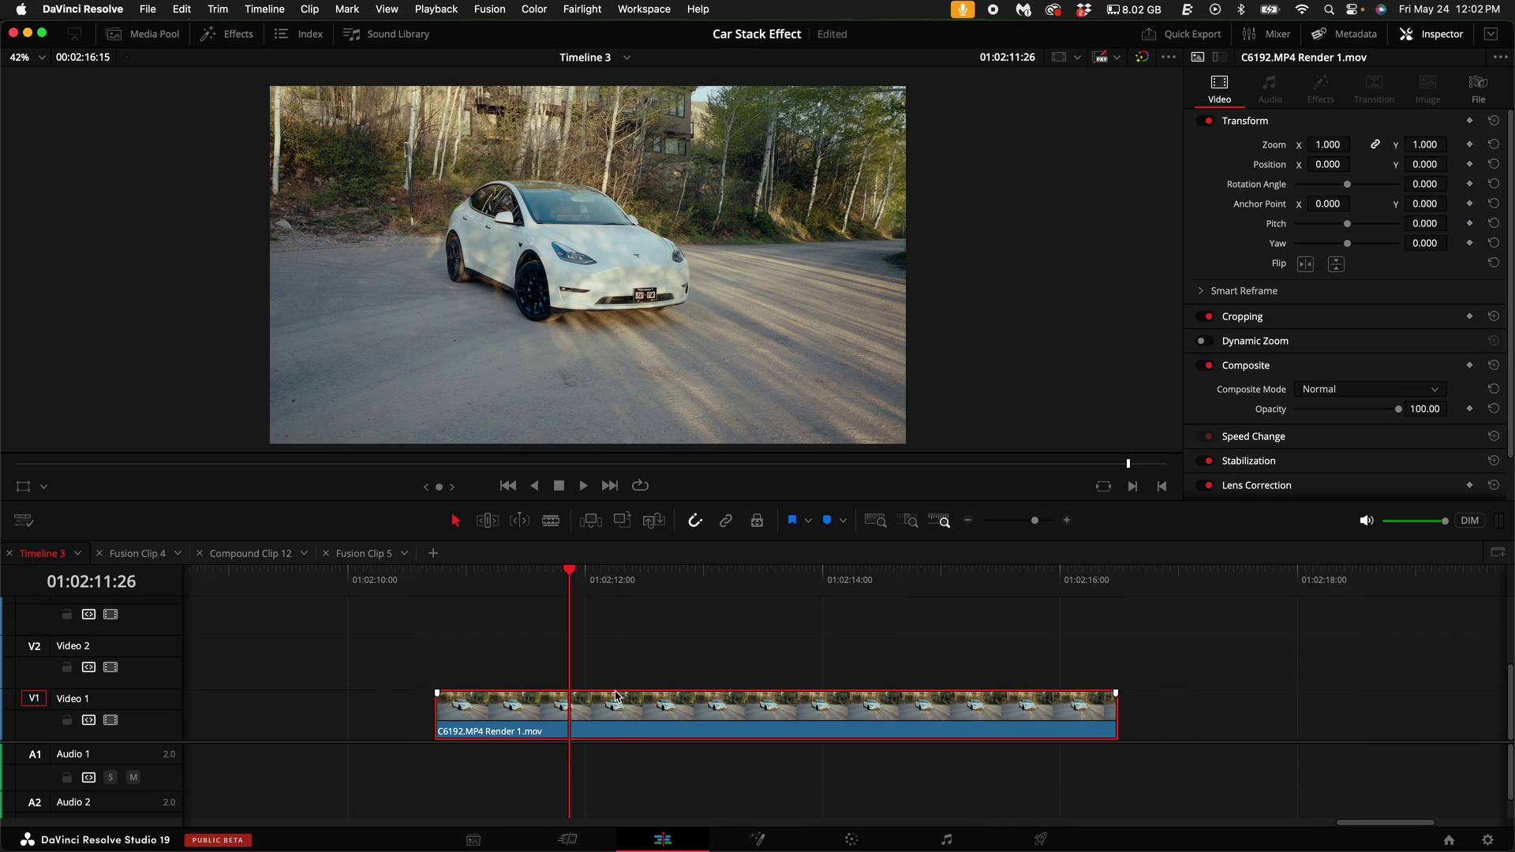
right_click(637, 729)
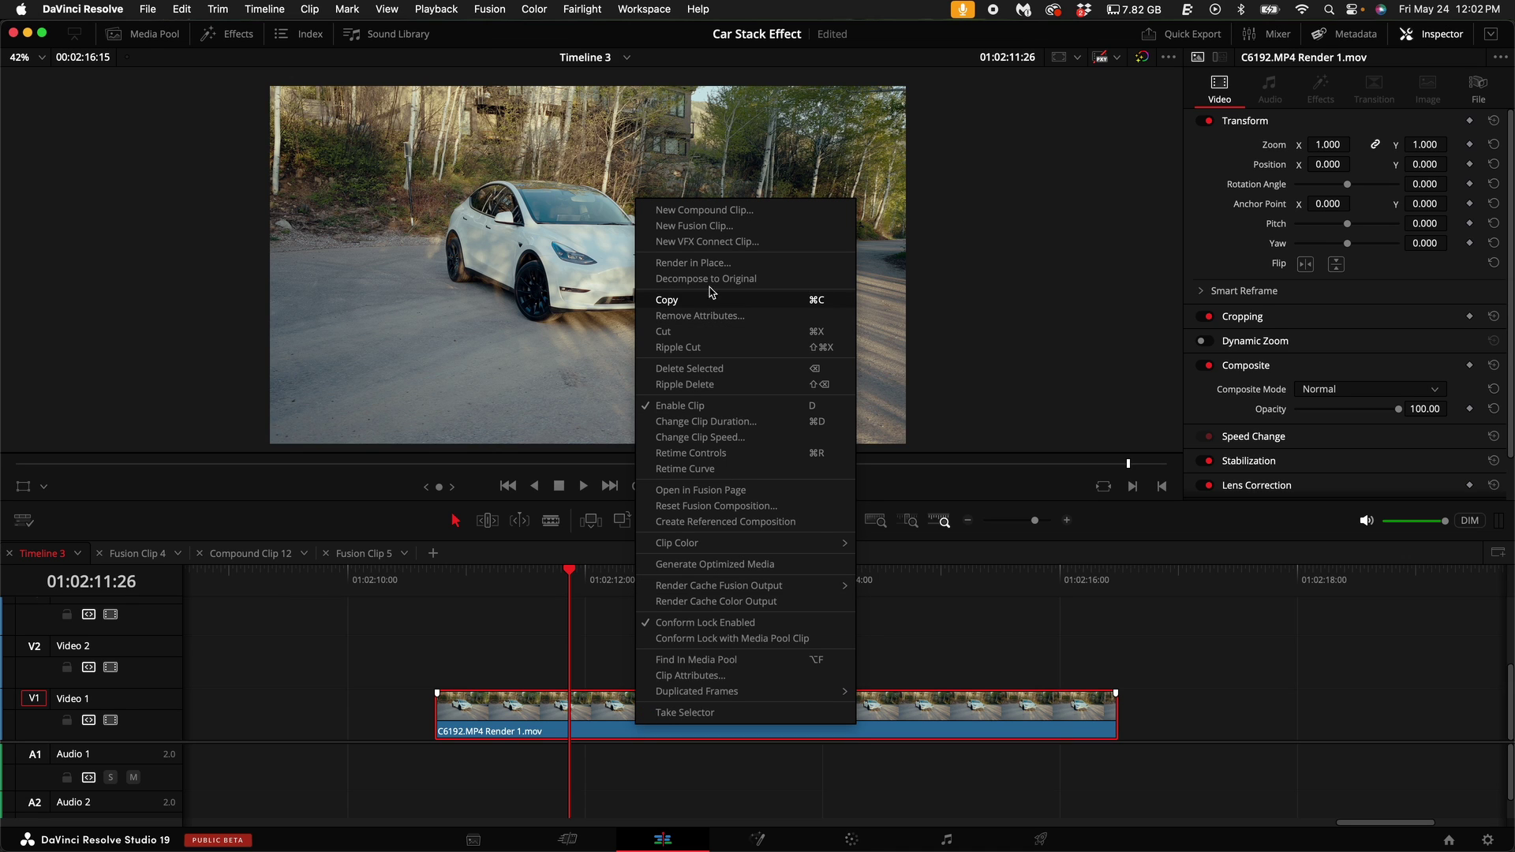
click(715, 225)
click(767, 844)
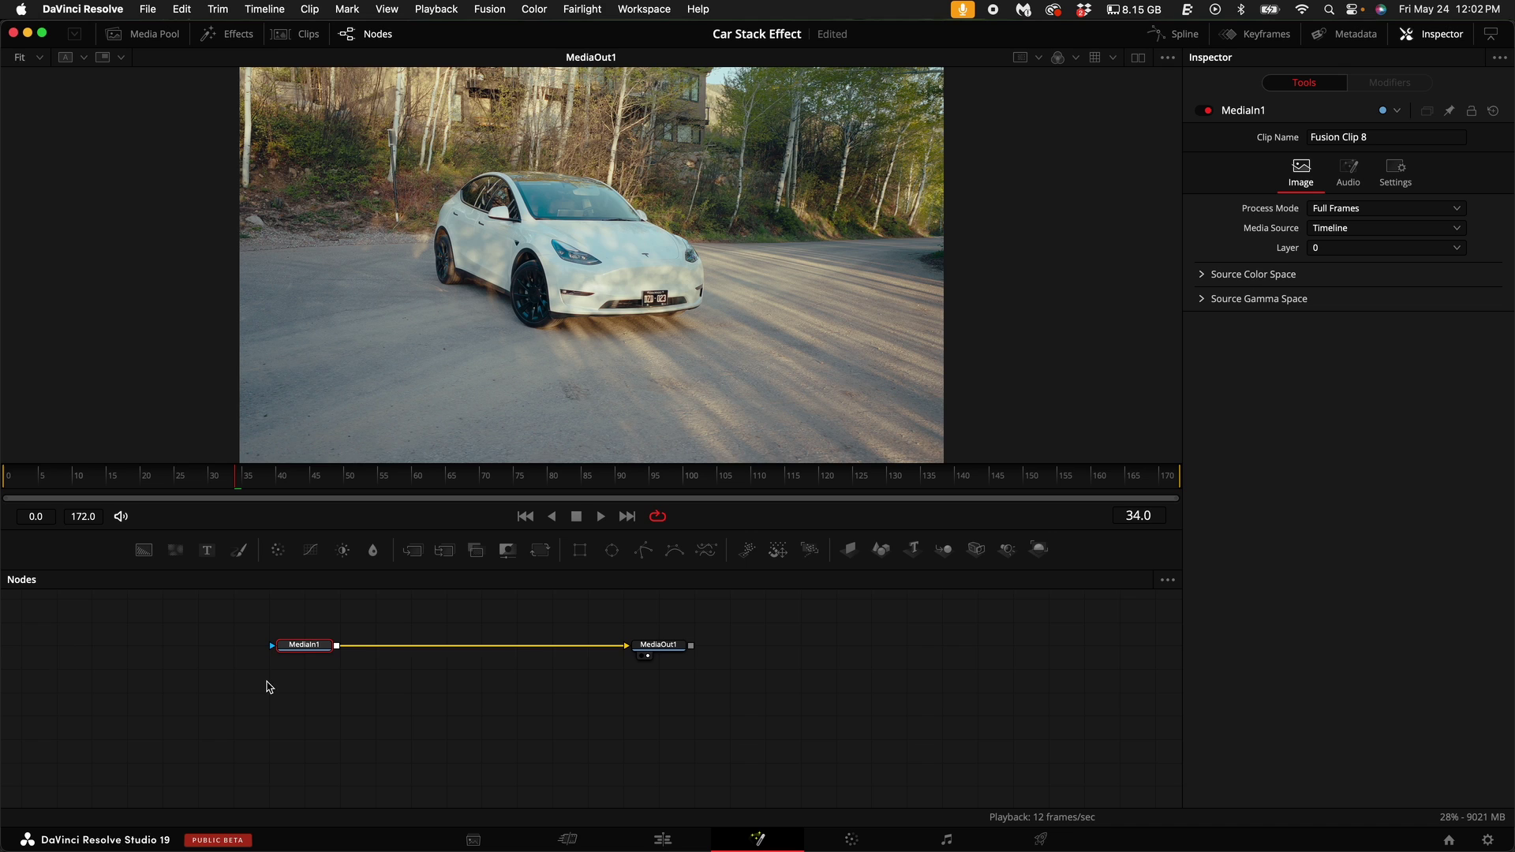
- Add a Magic Mask node on the link between MediaIn1 and MediaOut1
key(shift+space)
text(magic)
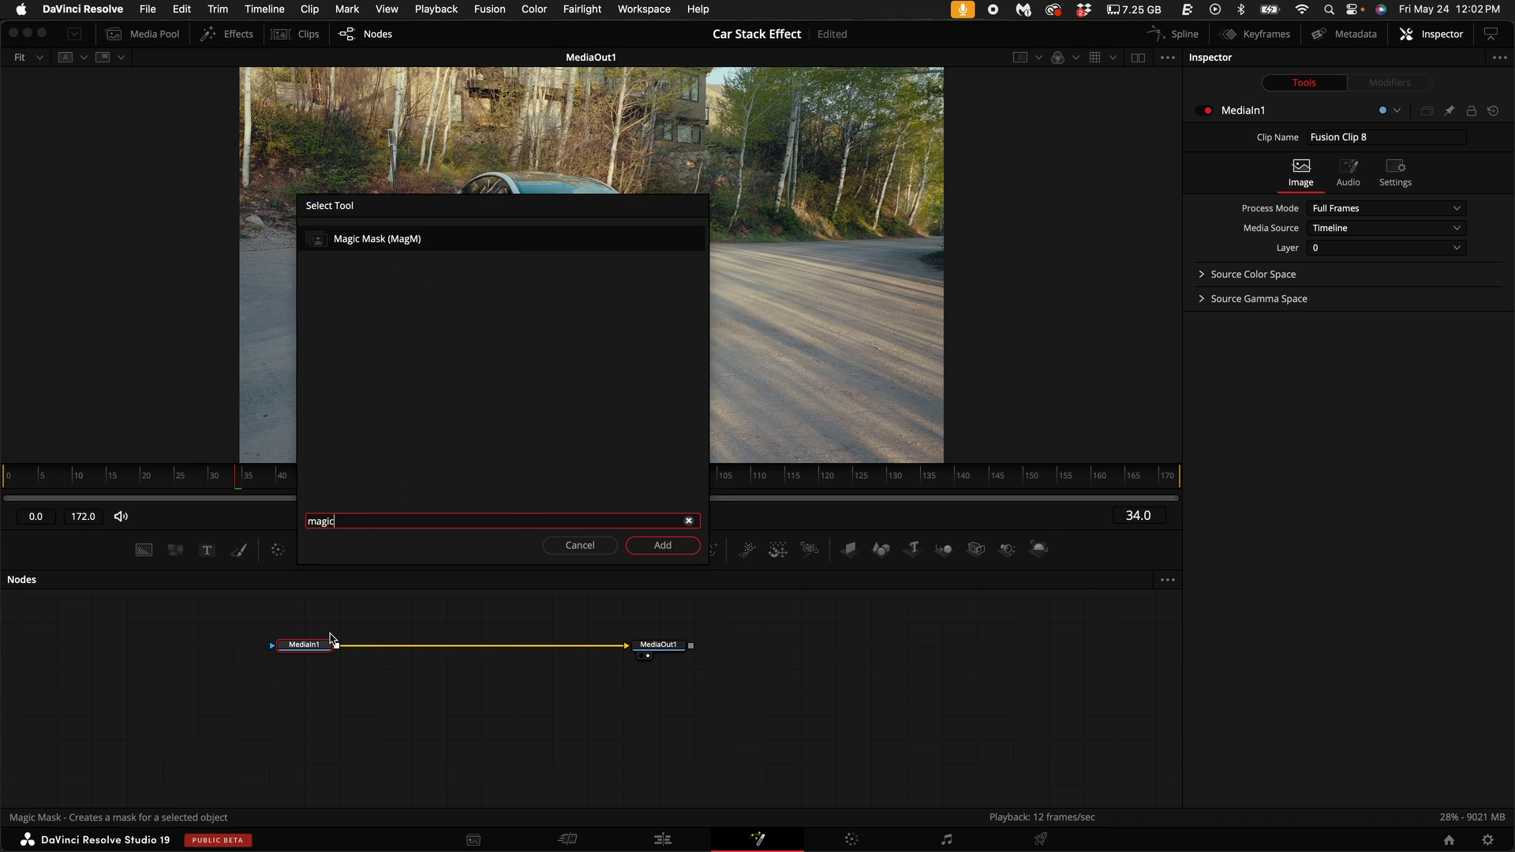
key(Return)
drag(379, 647, 482, 650)
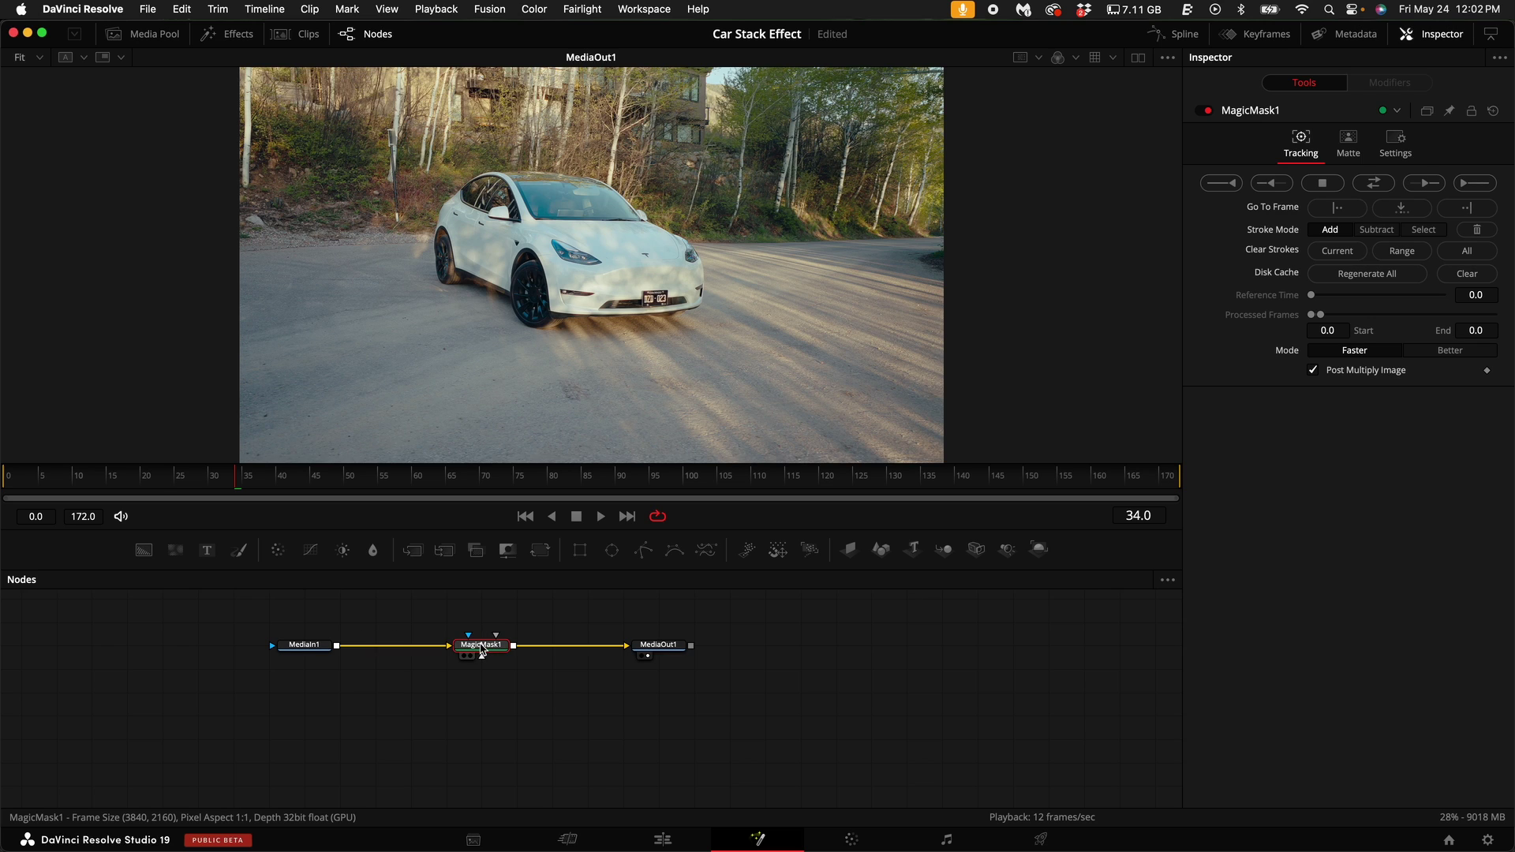
- Stroke the white car, set the mask Mode to Better, and track it forward
mouse_move(676, 258)
mouse_down()
mouse_move(532, 303)
mouse_move(502, 226)
mouse_up()
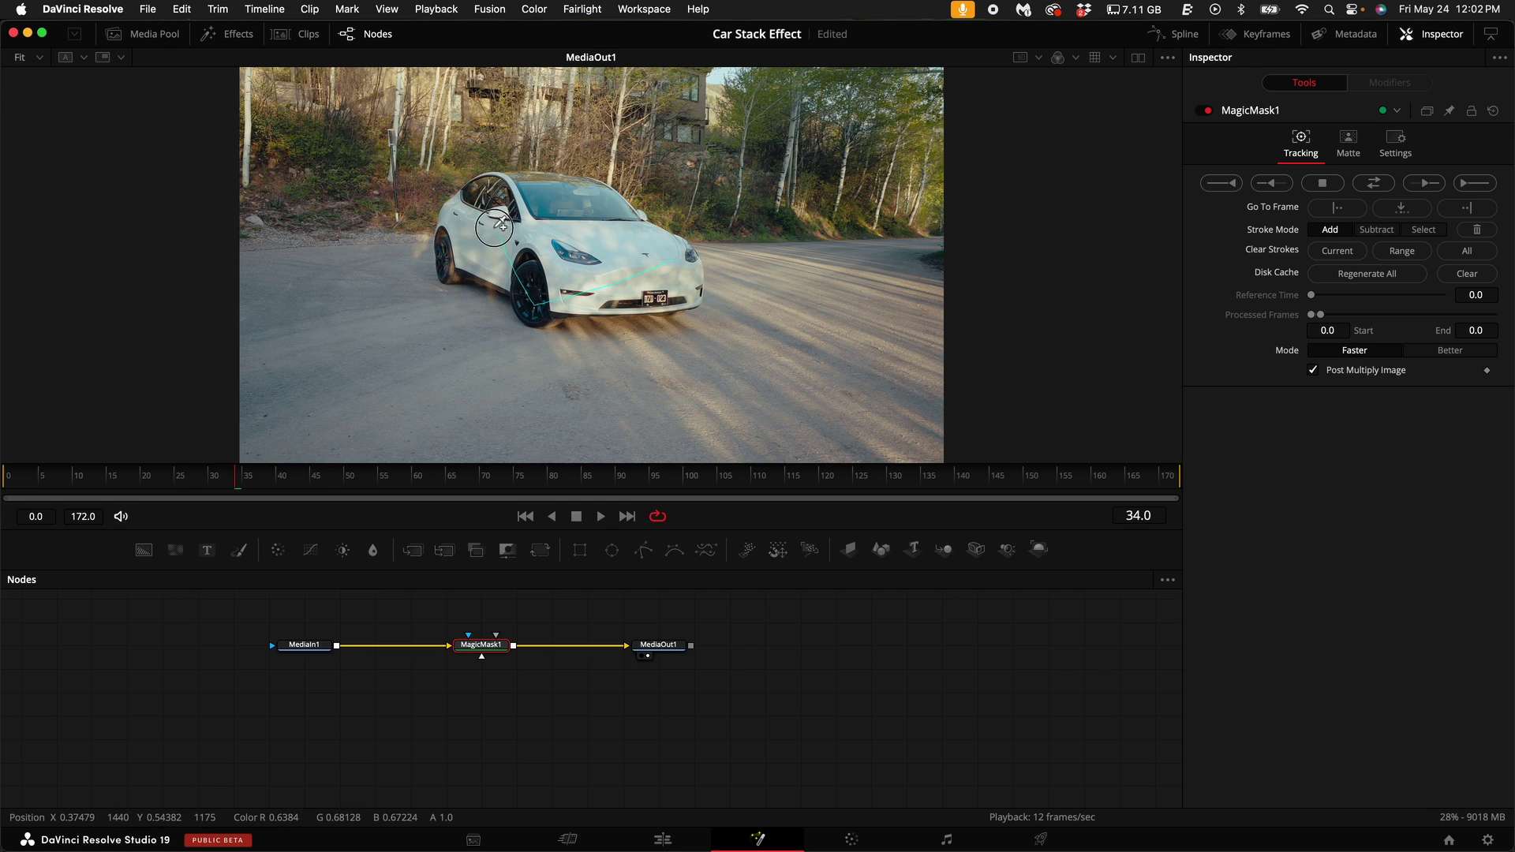
click(1436, 353)
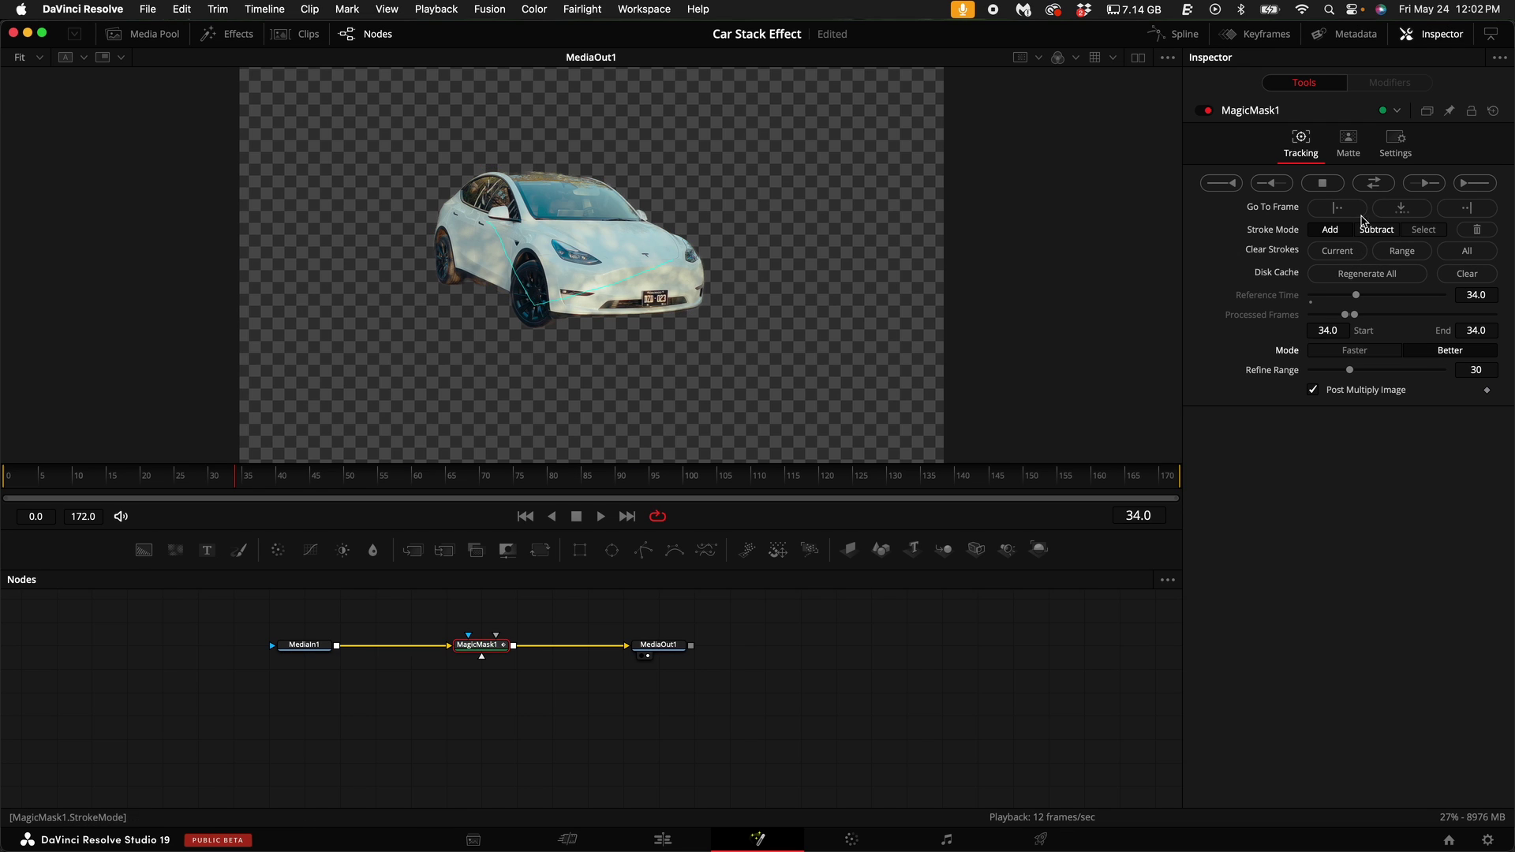
click(1374, 183)
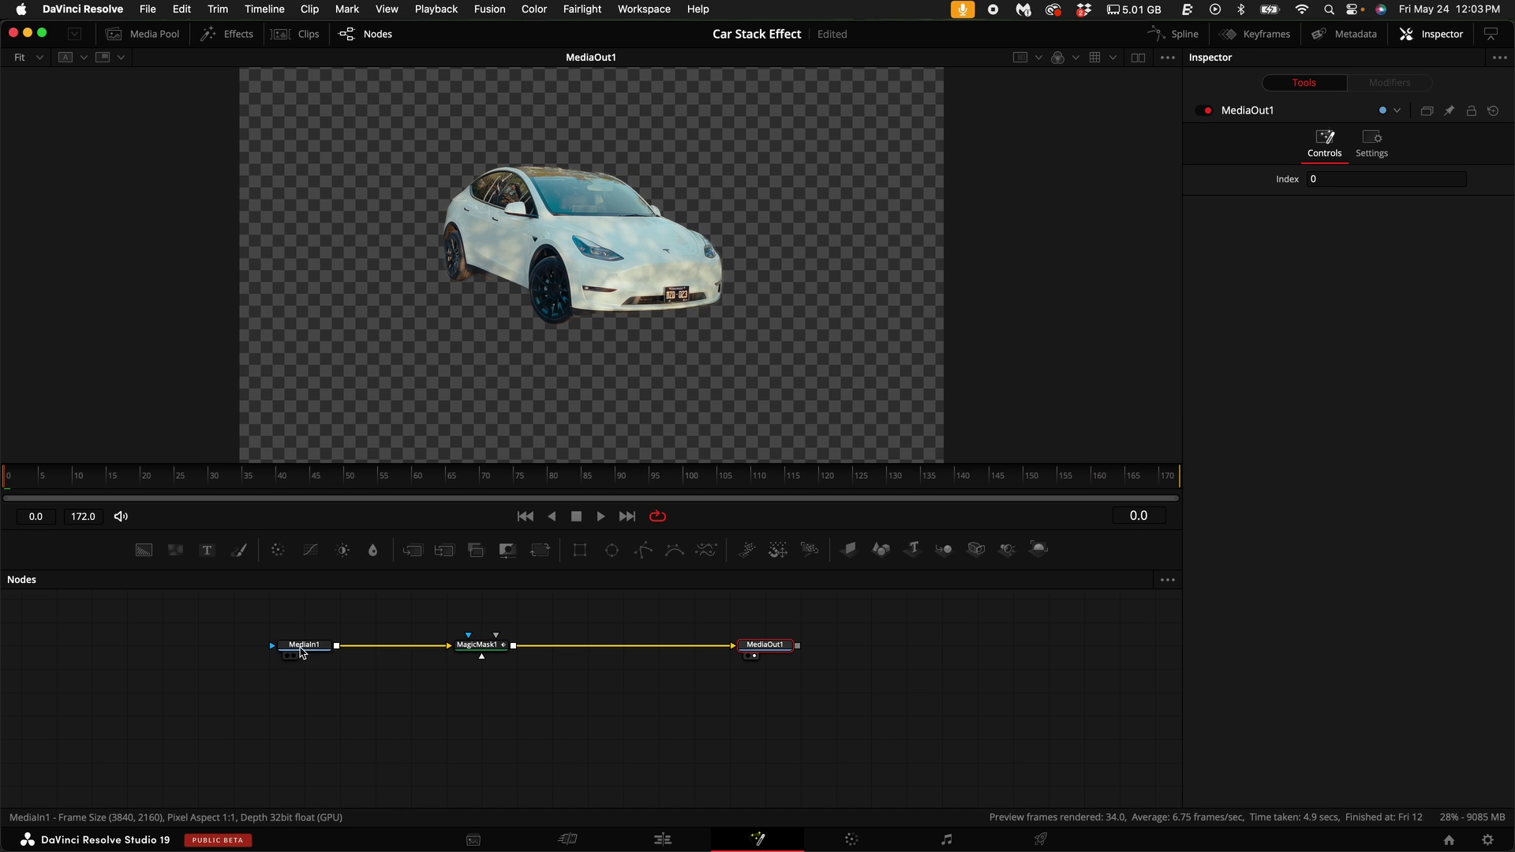
- Add Merge1 after the mask, feed MediaIn1 into its background, and lift MagicMask1 into its own branch
click(414, 551)
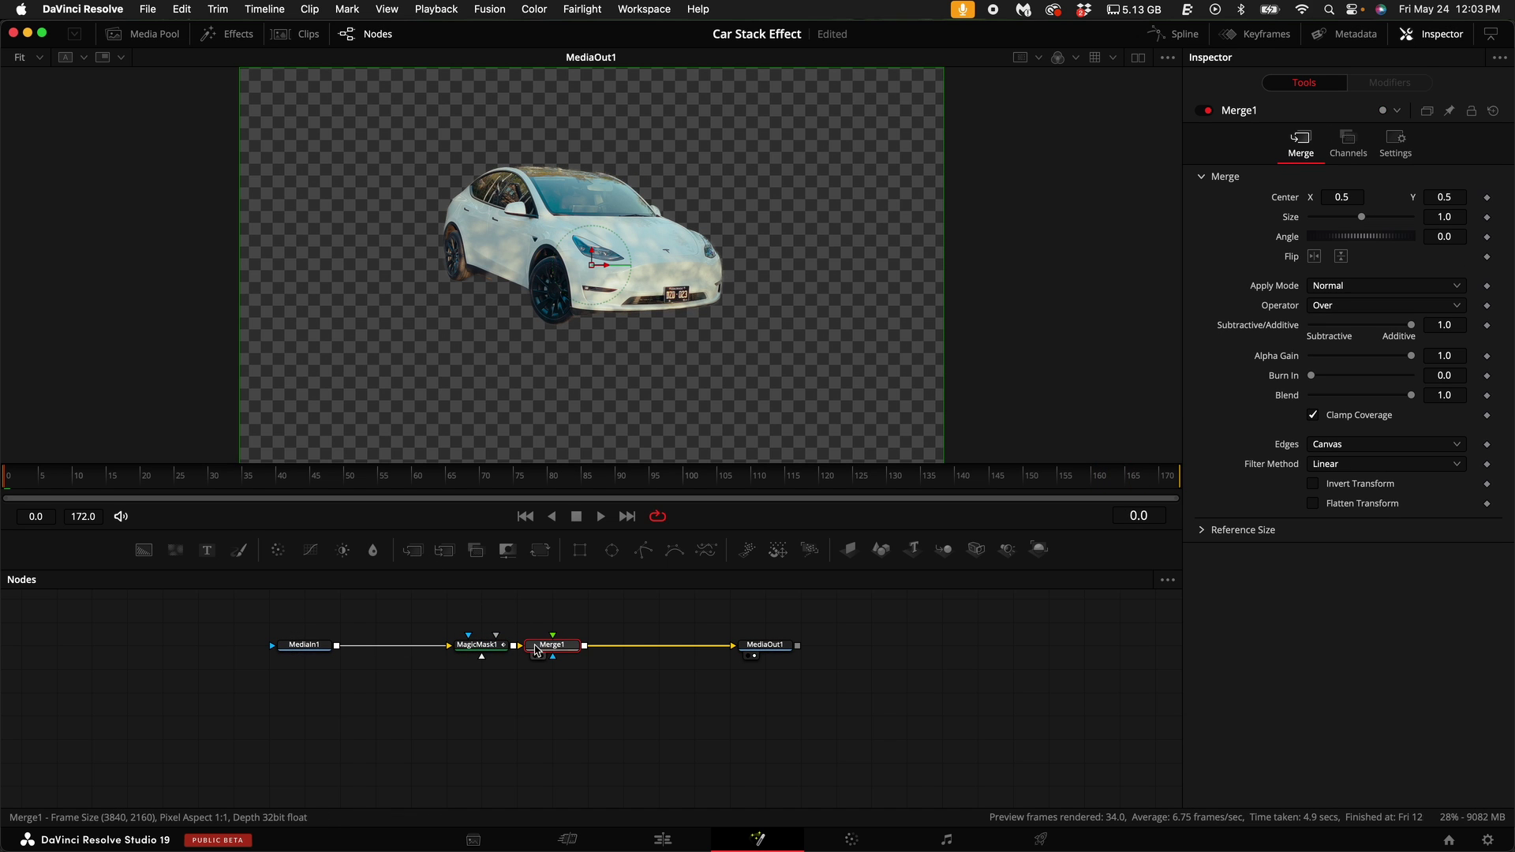
drag(550, 647, 588, 647)
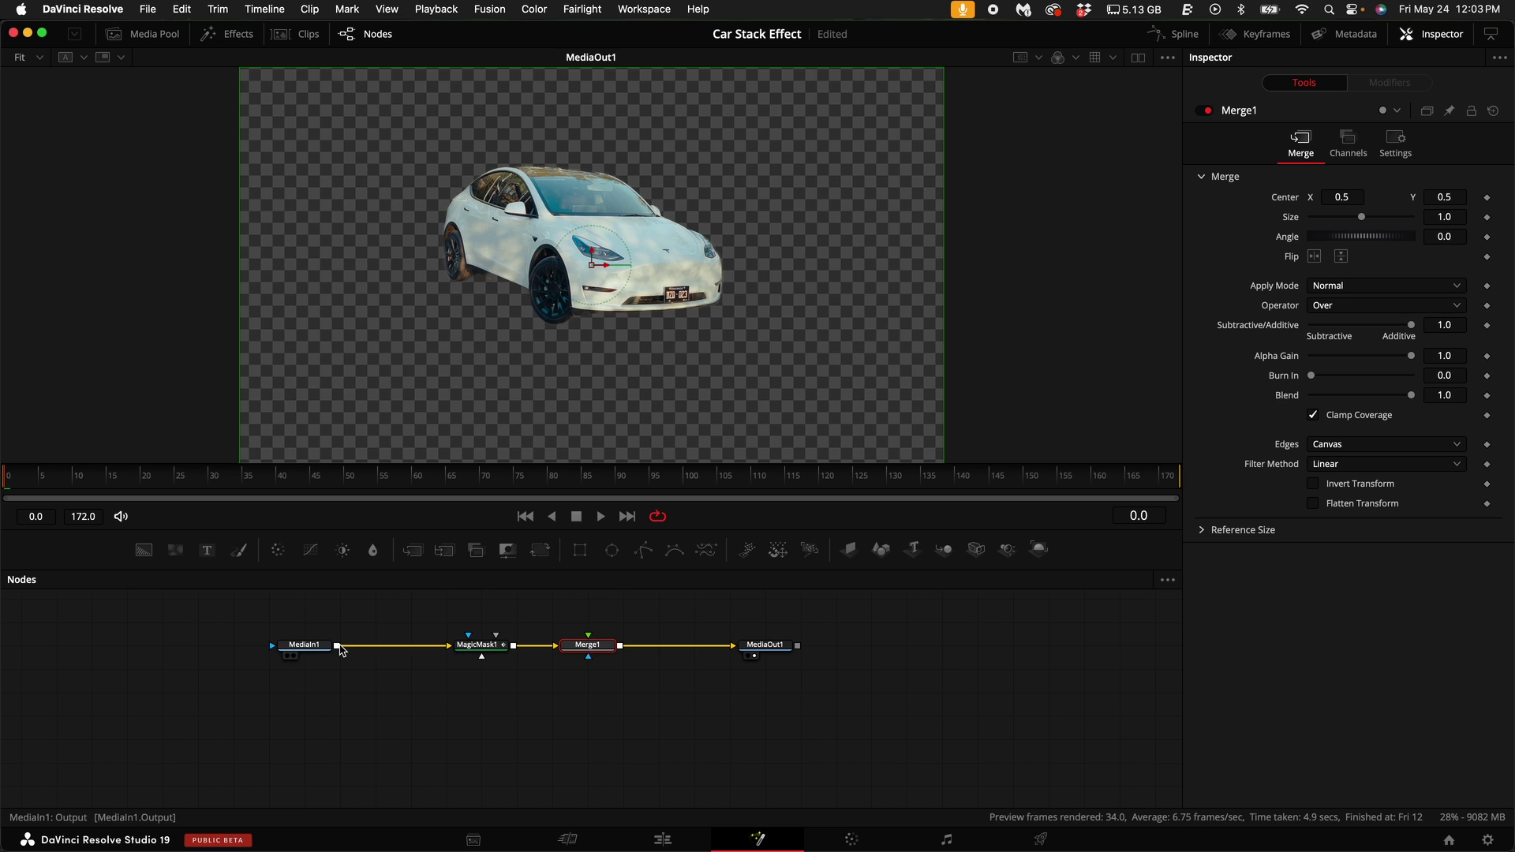
drag(337, 645, 558, 696)
drag(337, 701, 586, 700)
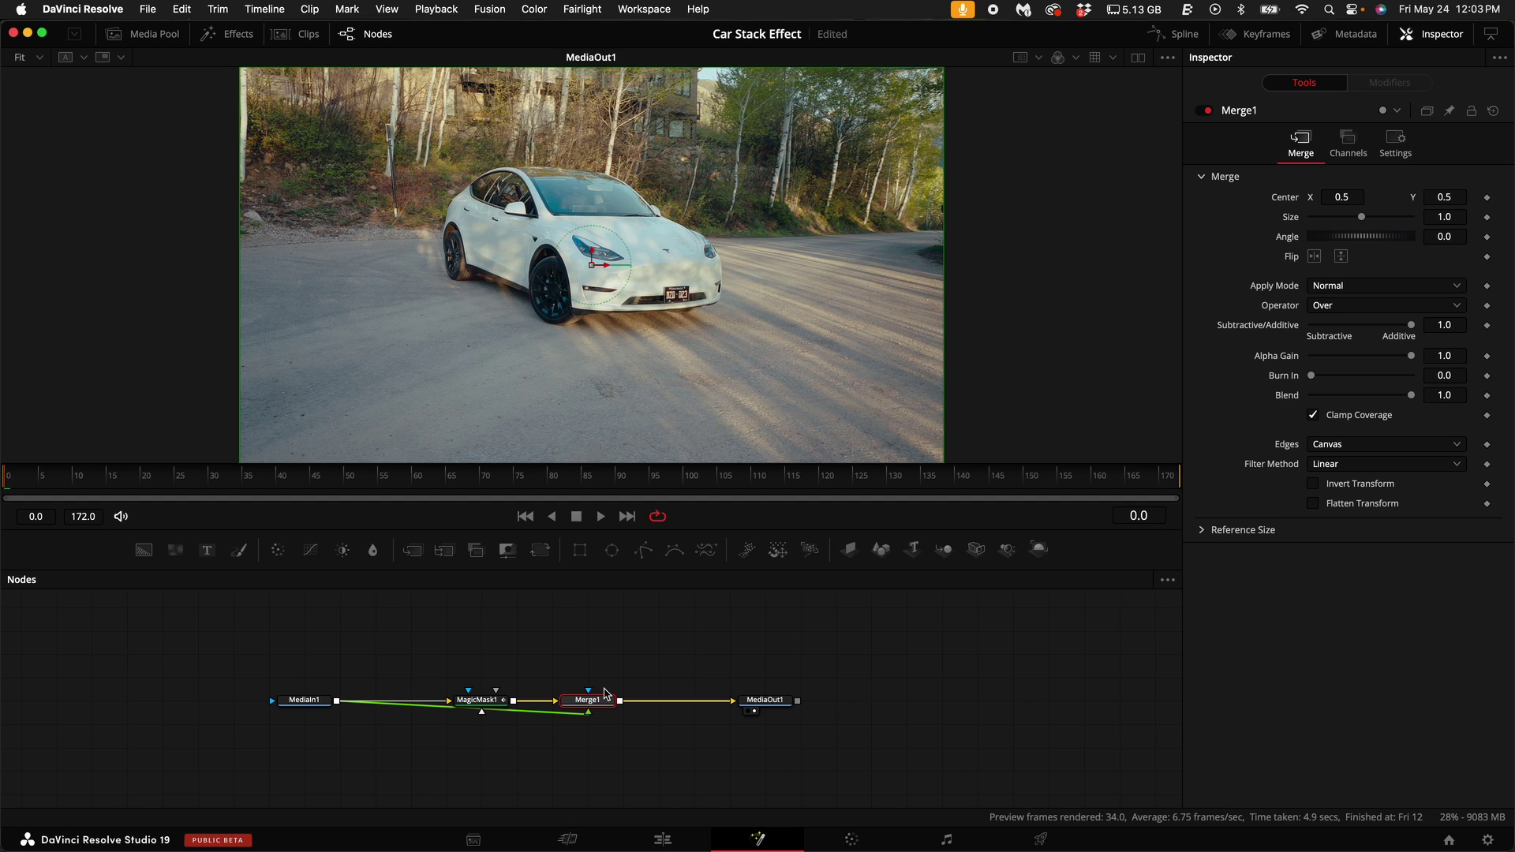
click(480, 702)
drag(480, 701, 482, 609)
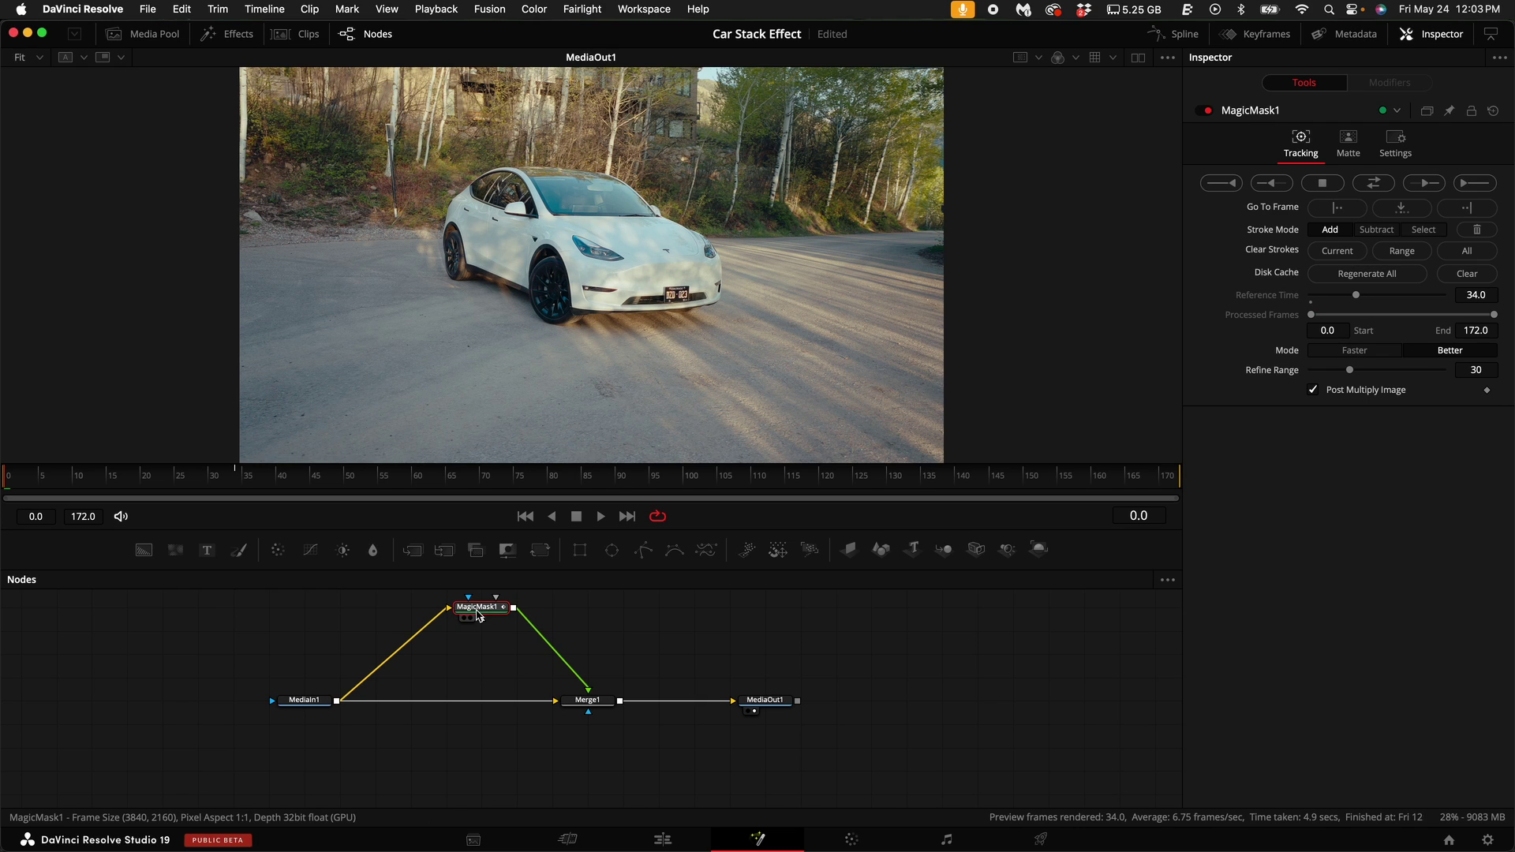
- Add a Duplicate node after the mask with Copies set to 5 and Time Offset 0
key(shift+space)
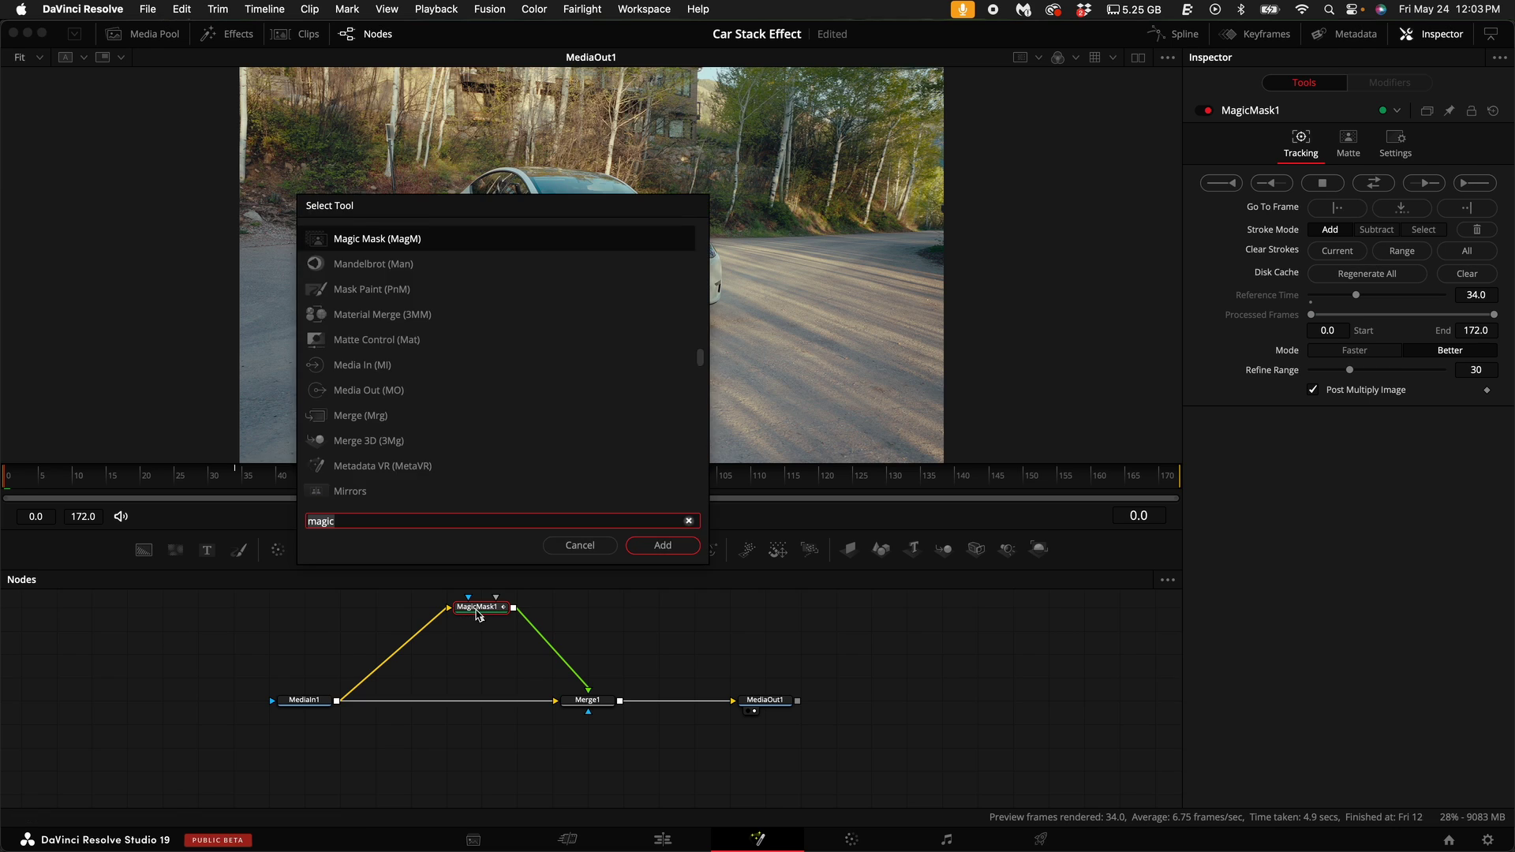
key(BackSpace)
text(dupl)
key(Escape)
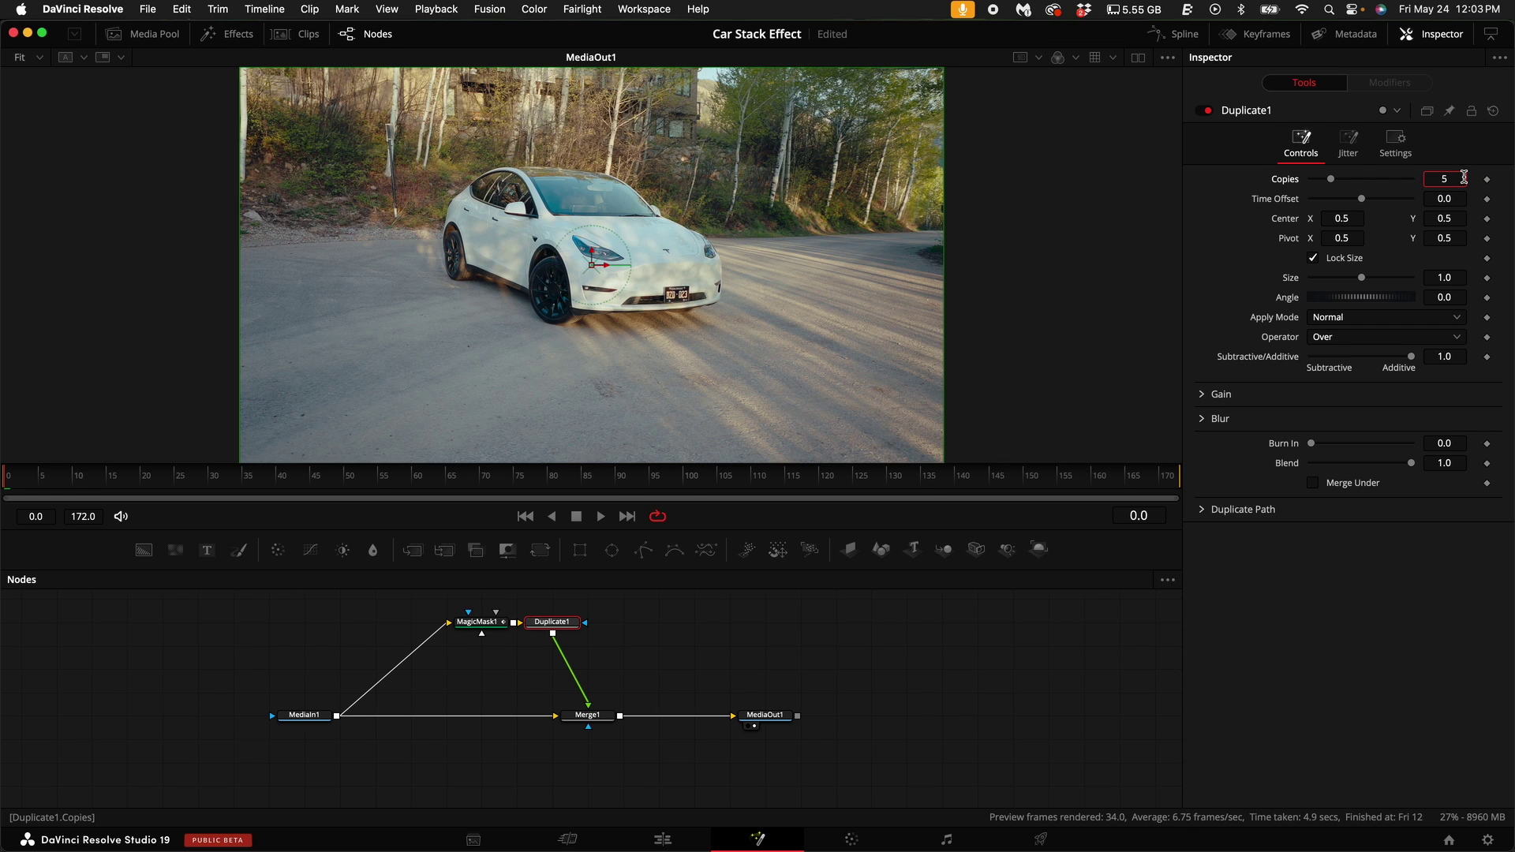
click(1464, 177)
text(5)
key(Tab)
click(44, 473)
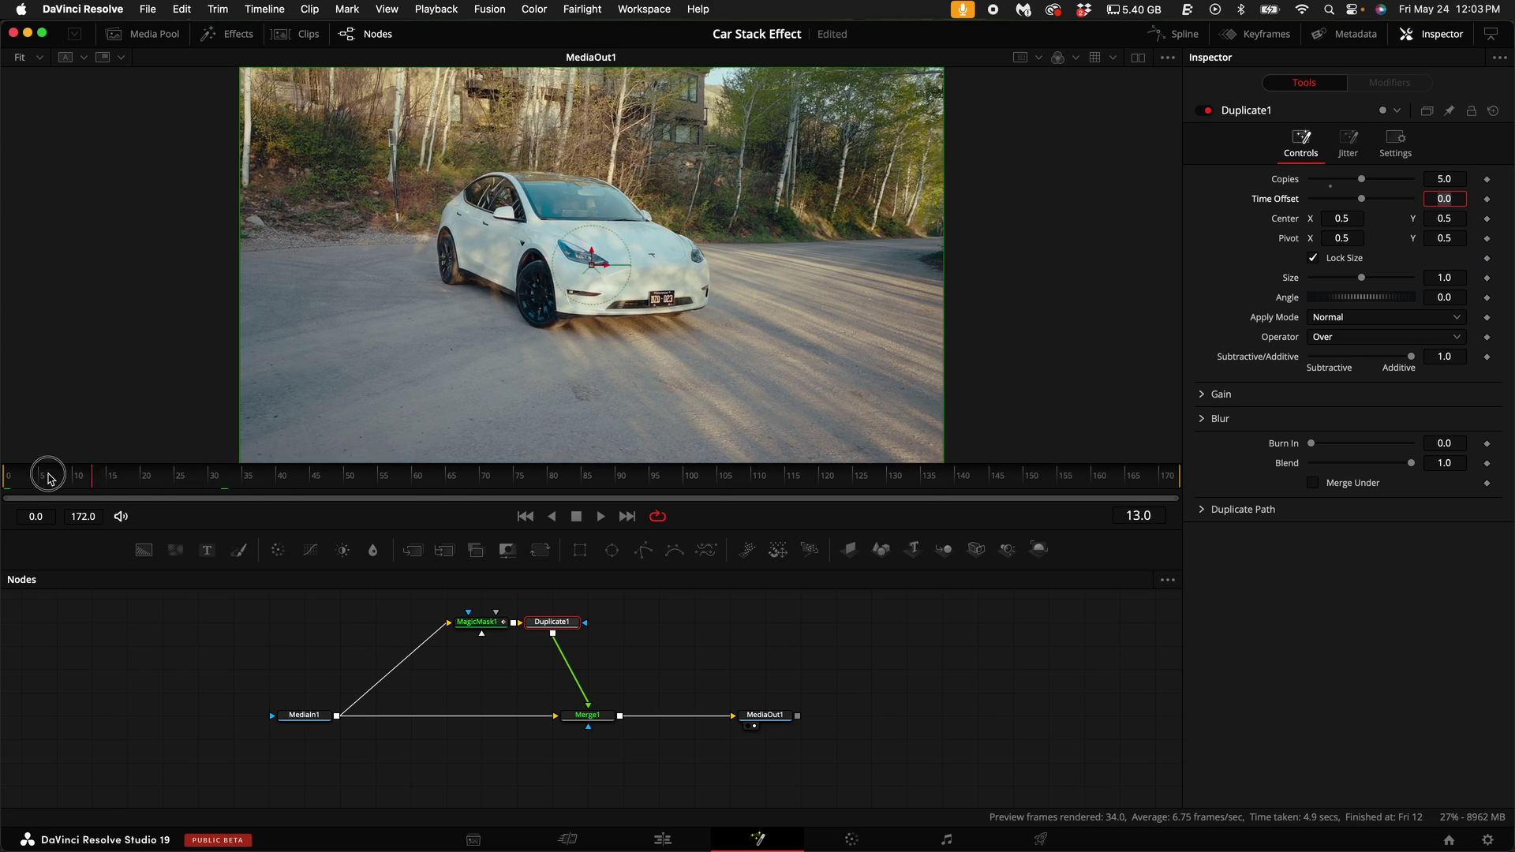
- Keyframe a rotation on Duplicate1's Angle at frame 31, returning to 0 at frame 44
key(space)
key(space)
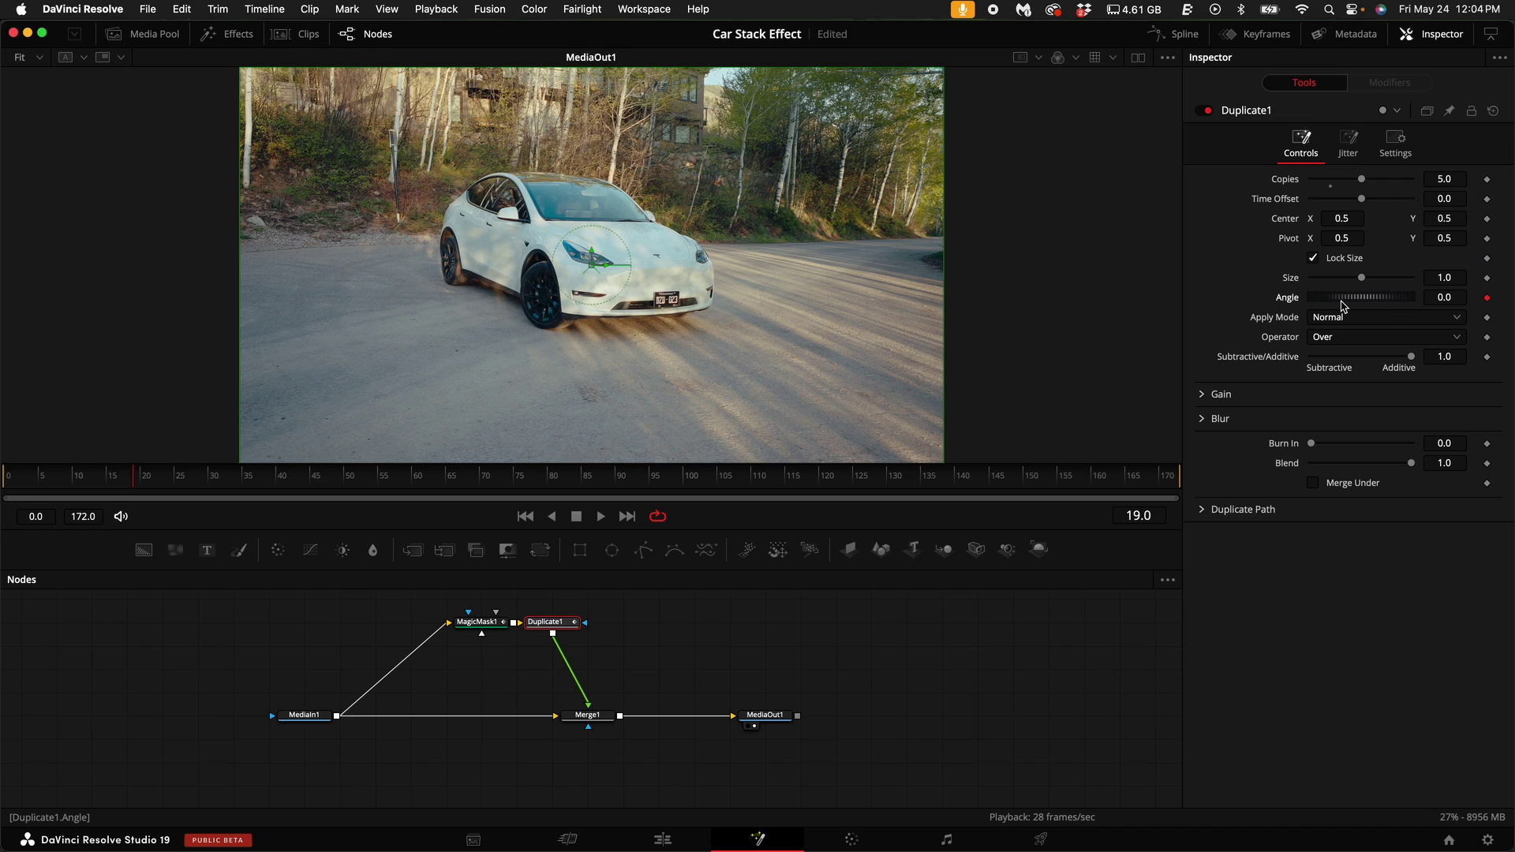
key(space)
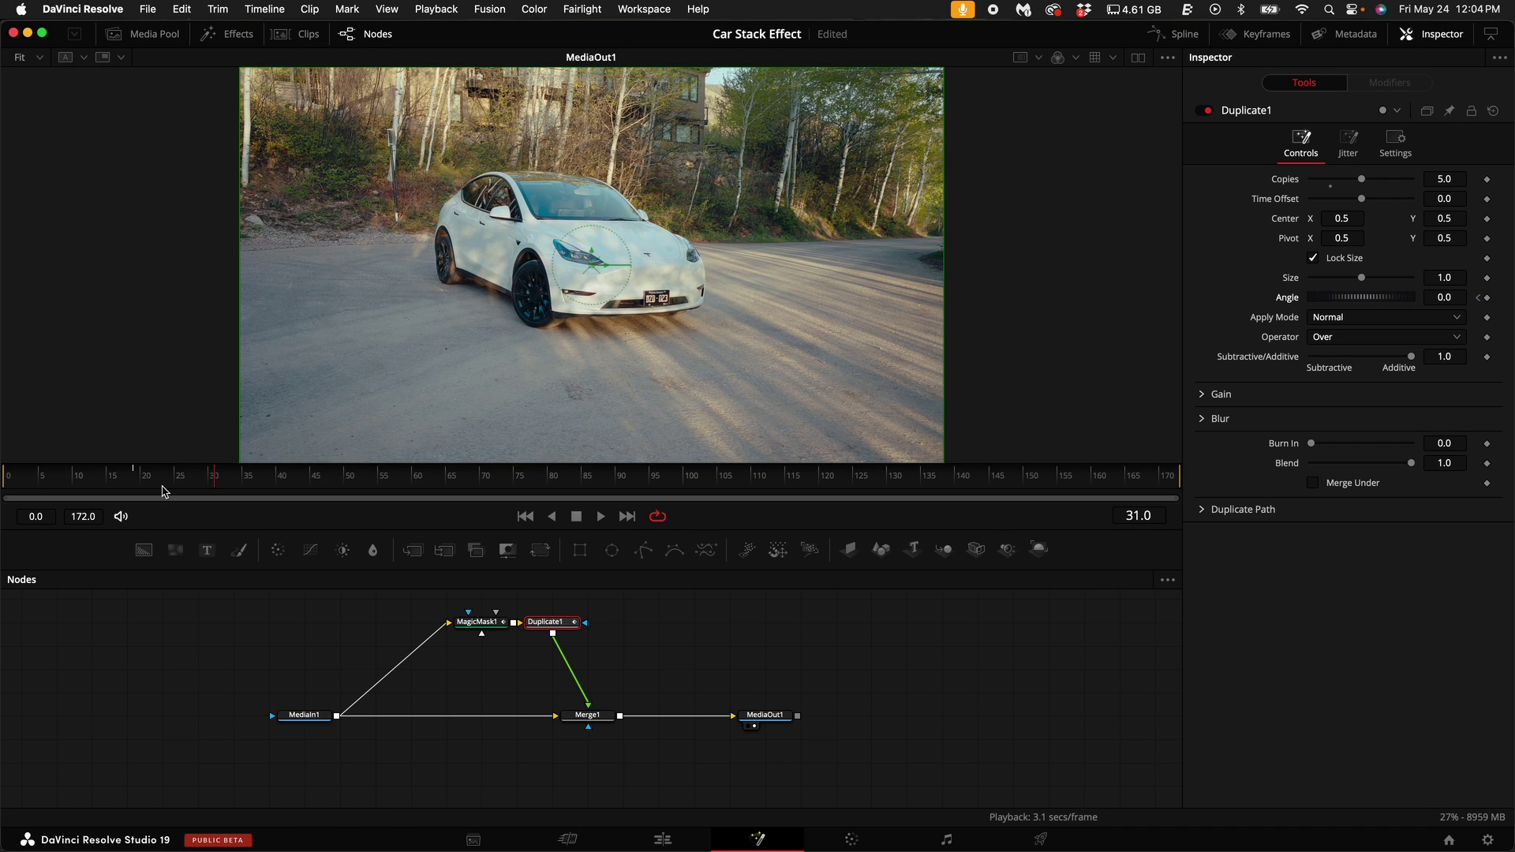
drag(1316, 301, 1339, 300)
drag(215, 473, 306, 477)
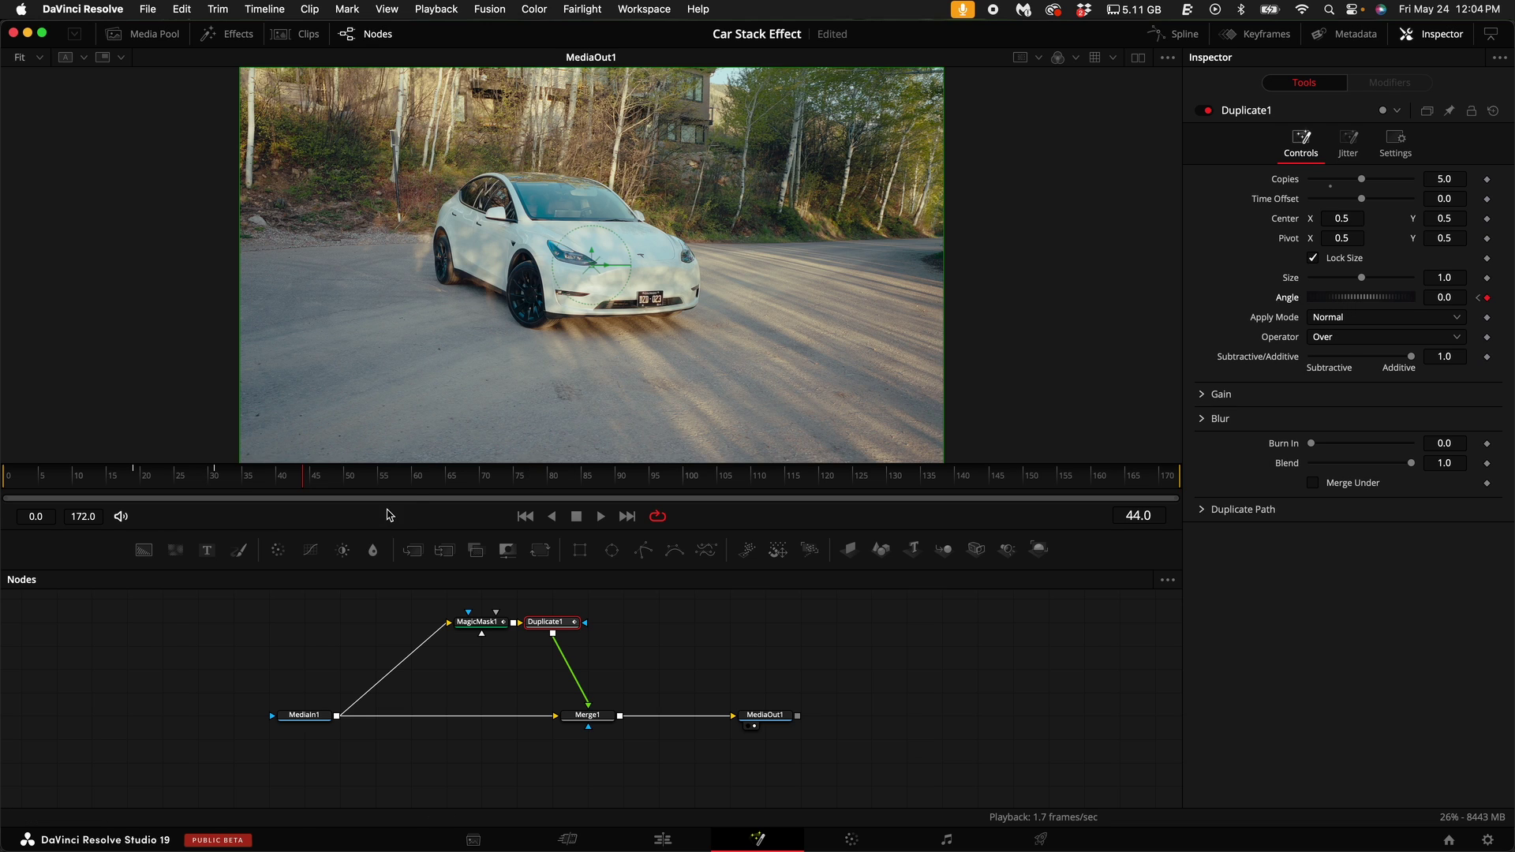
click(1179, 34)
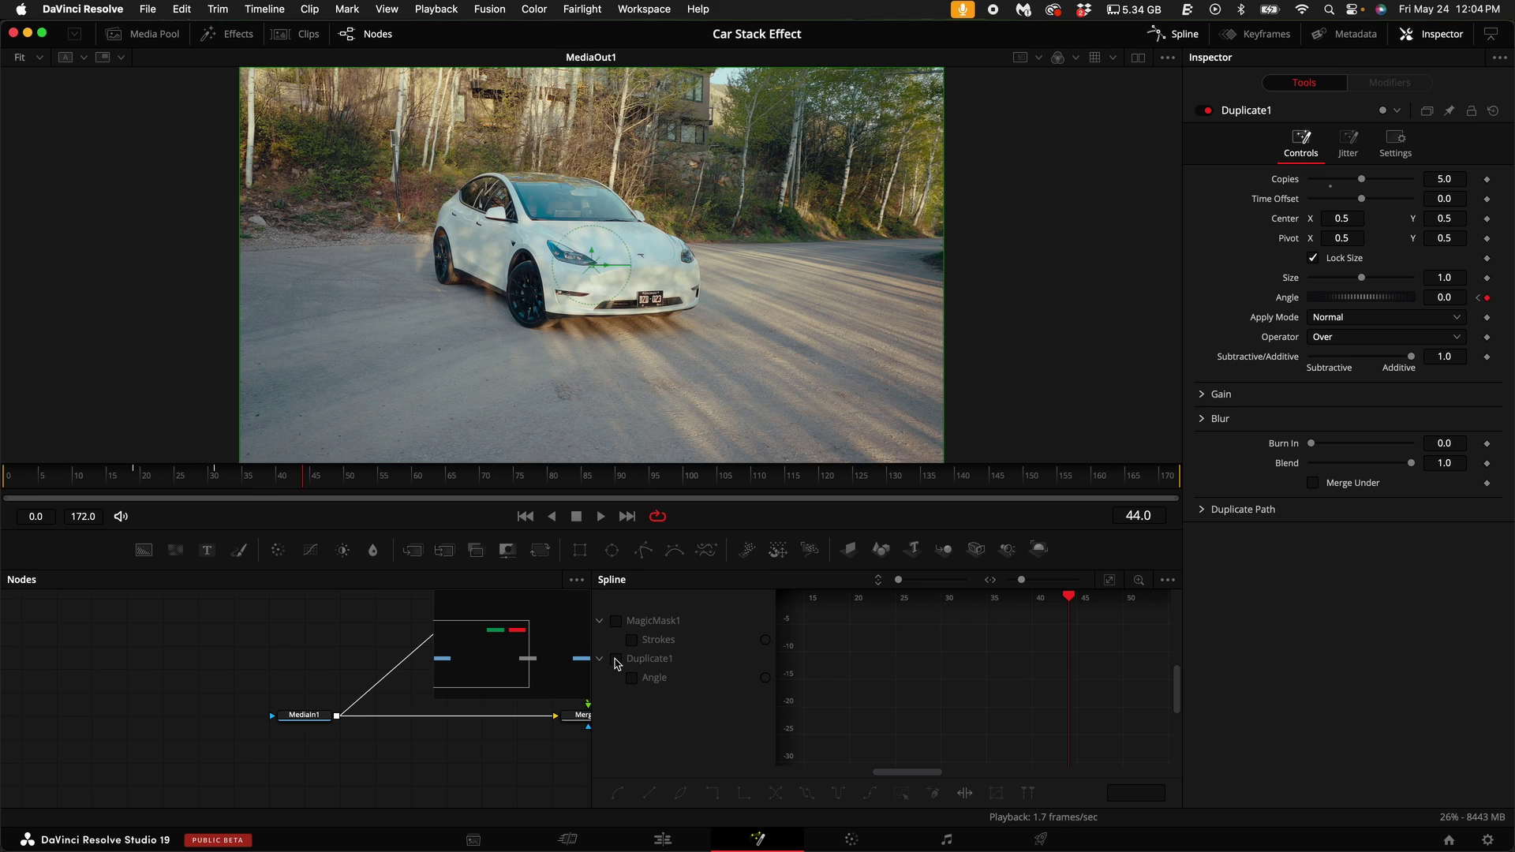
- Show Duplicate1's Angle curve in the Spline editor and smooth all its keyframes
click(617, 661)
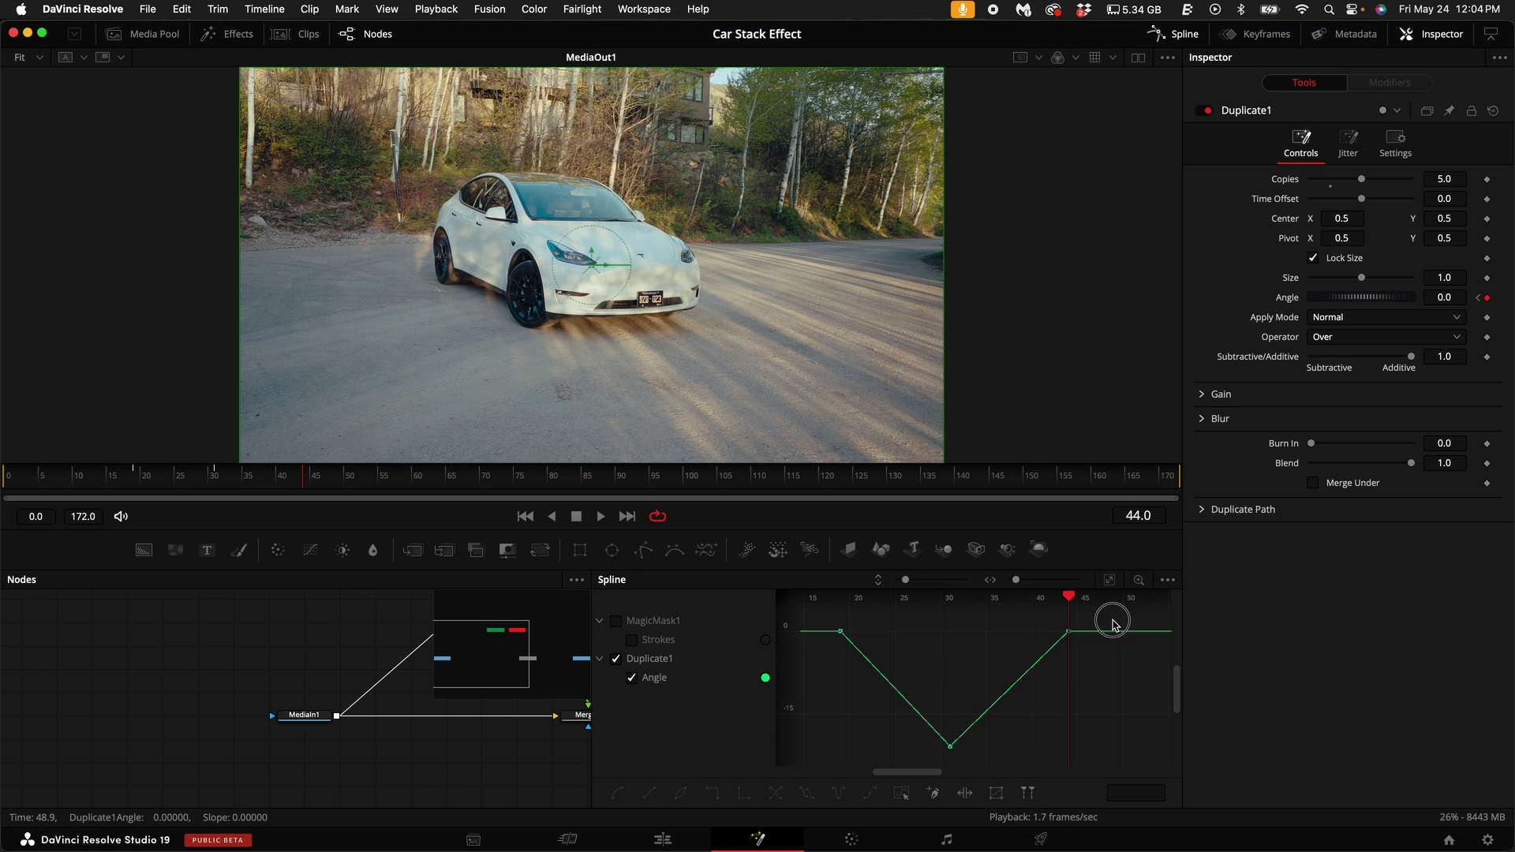
drag(1112, 625, 810, 785)
key(s)
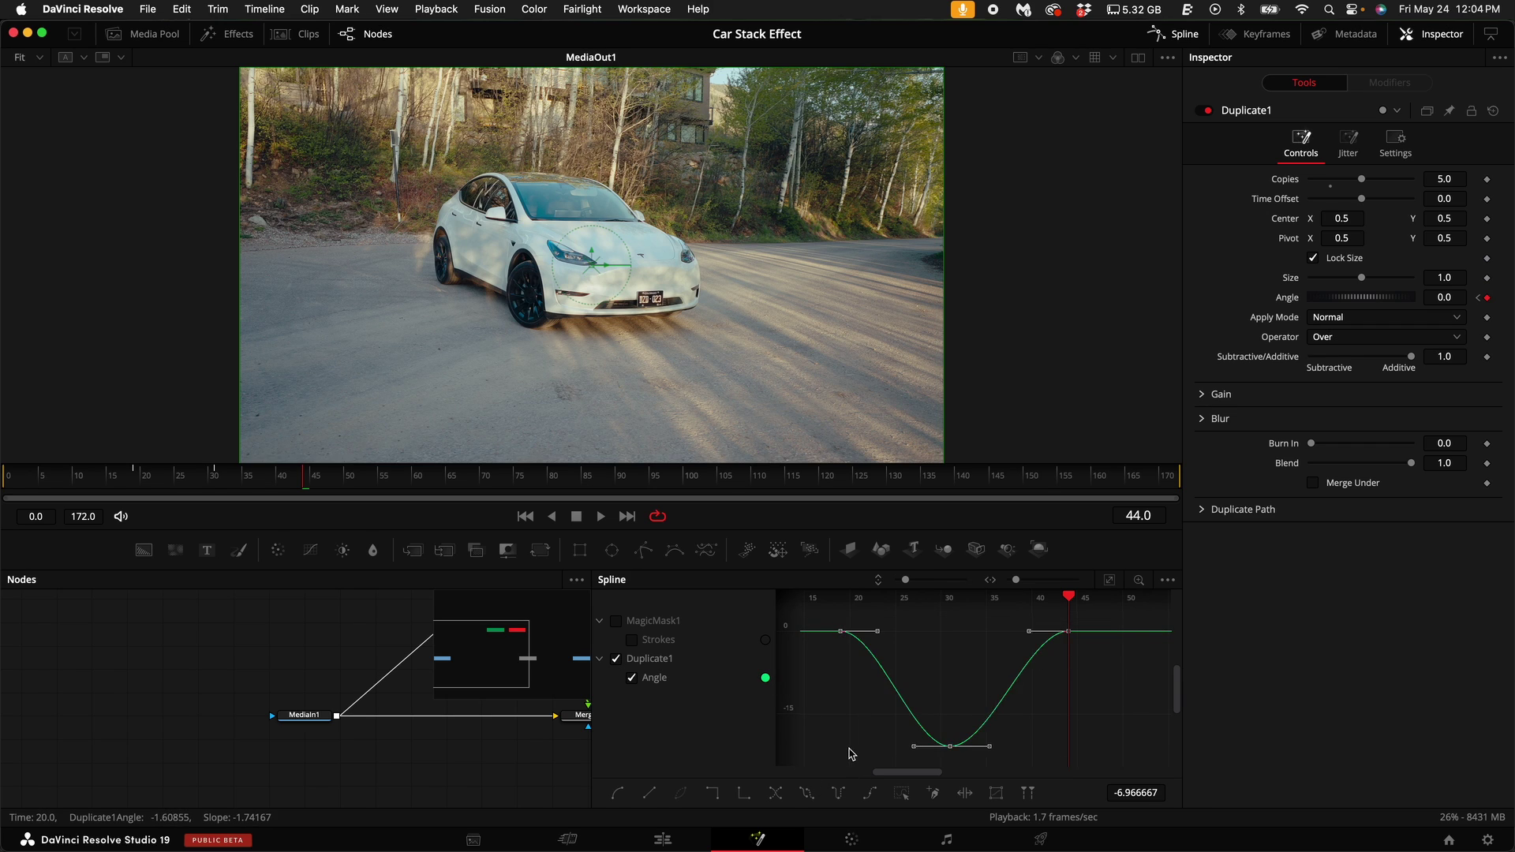
- Review the smoothed rotation, stop at frame 31, and move the pivot so the copies fan out
key(space)
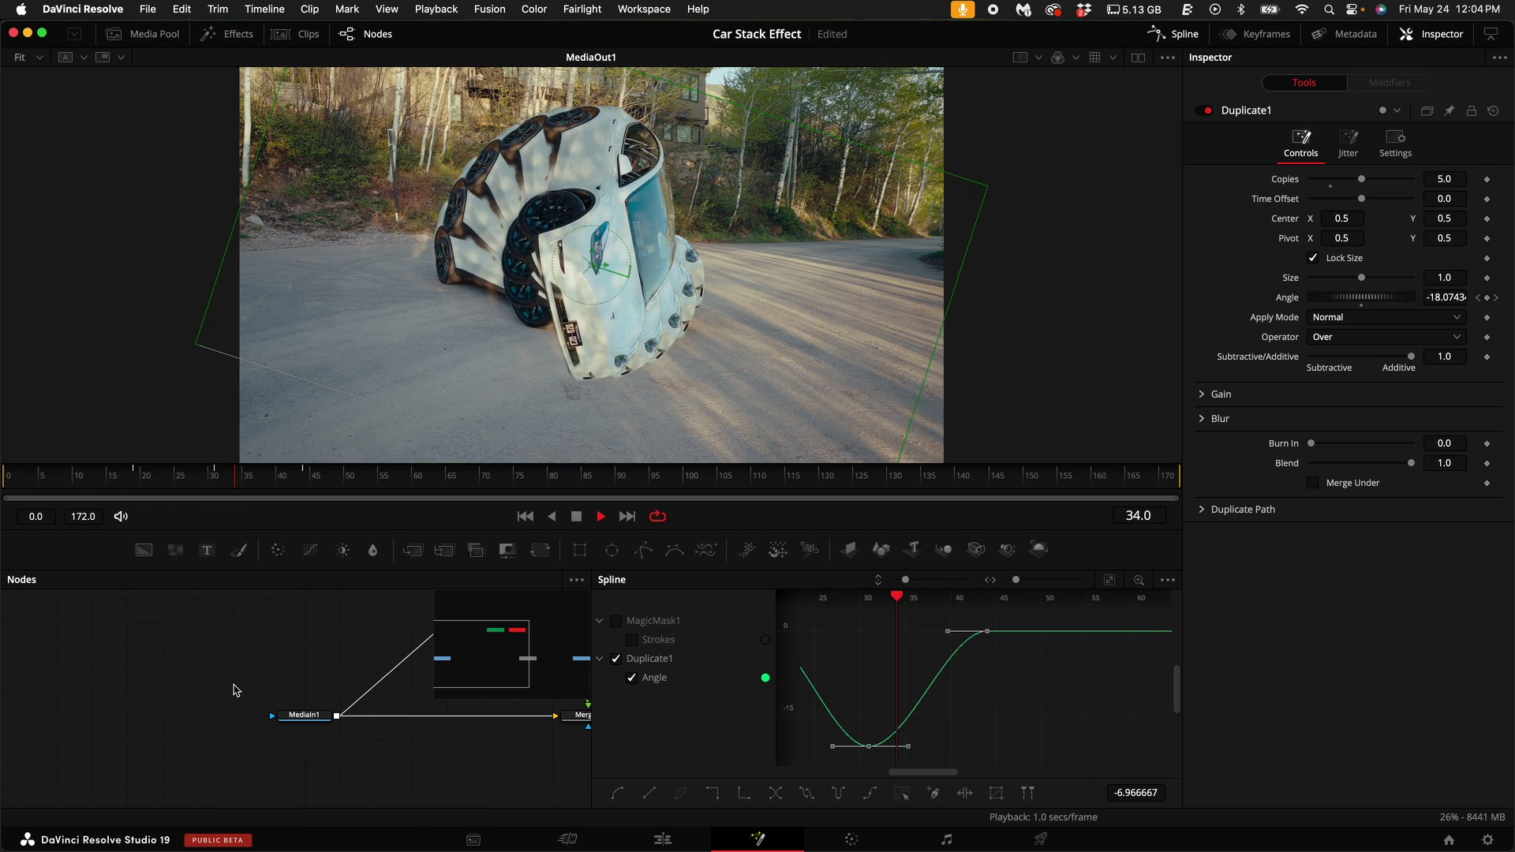
click(140, 476)
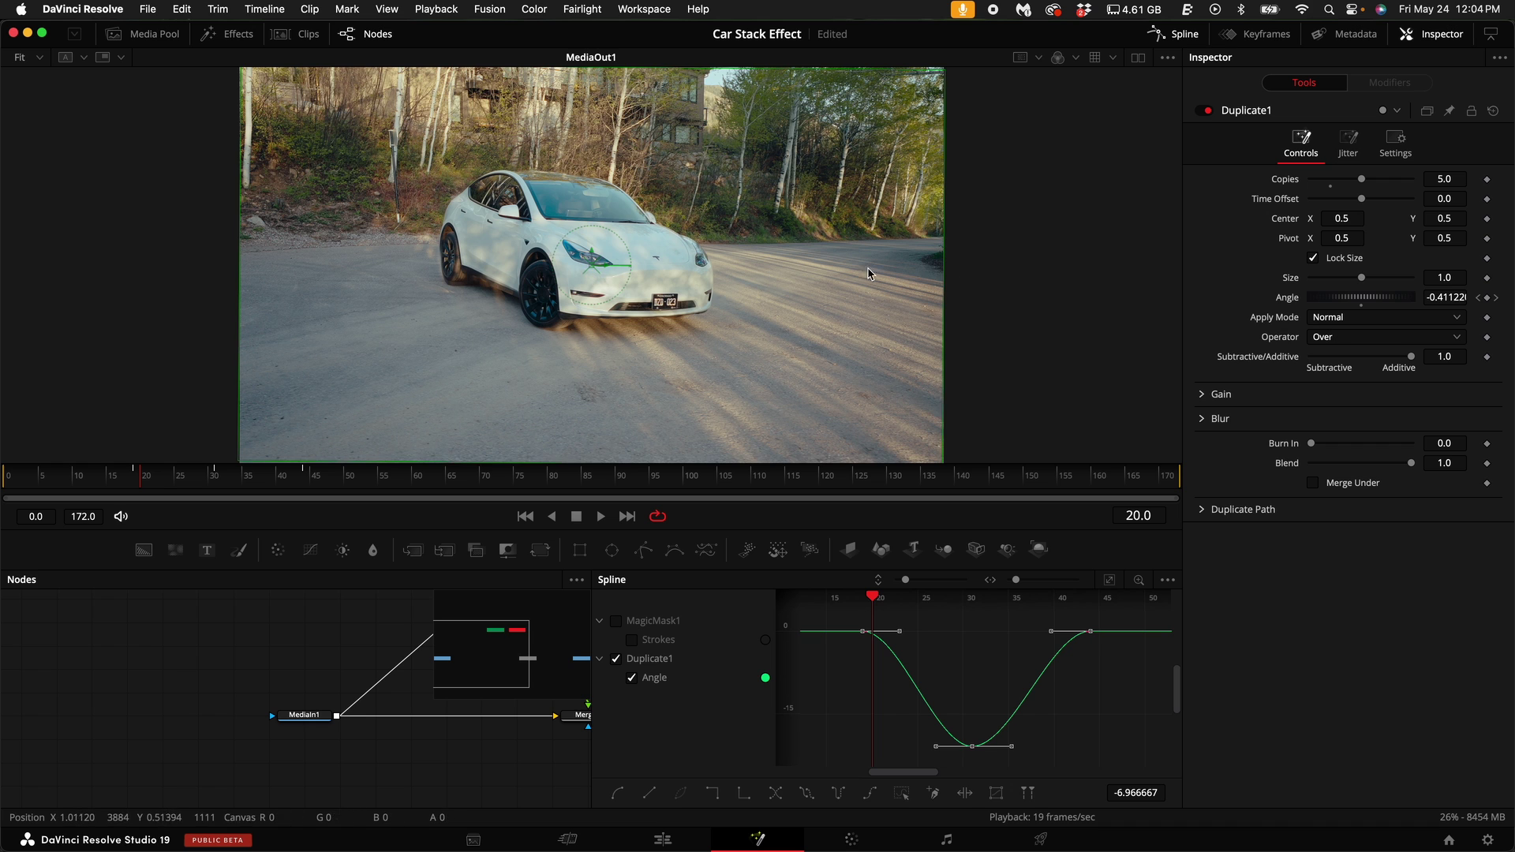
key(space)
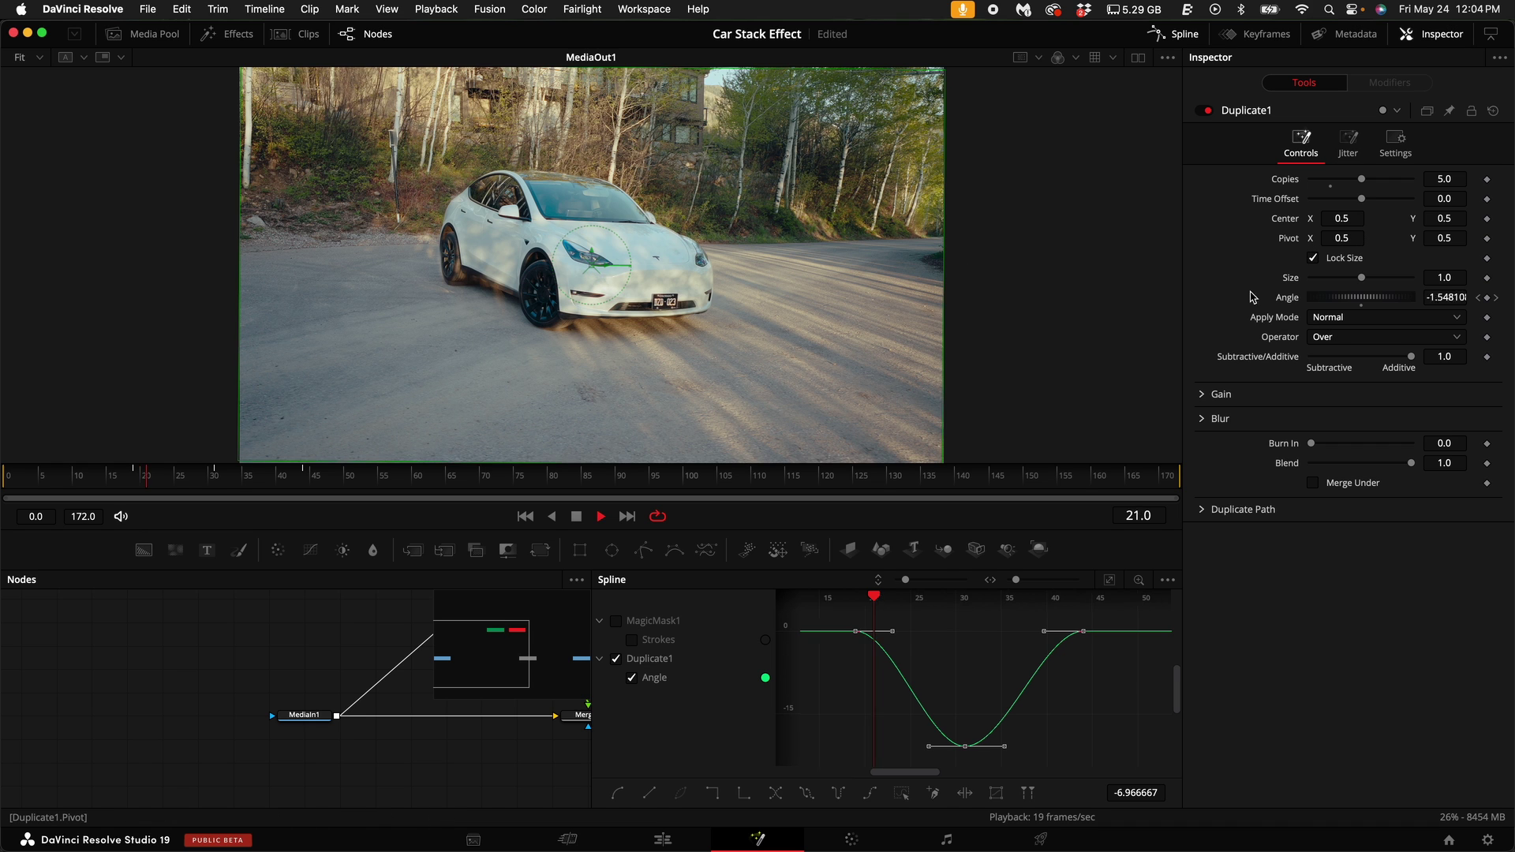
click(216, 476)
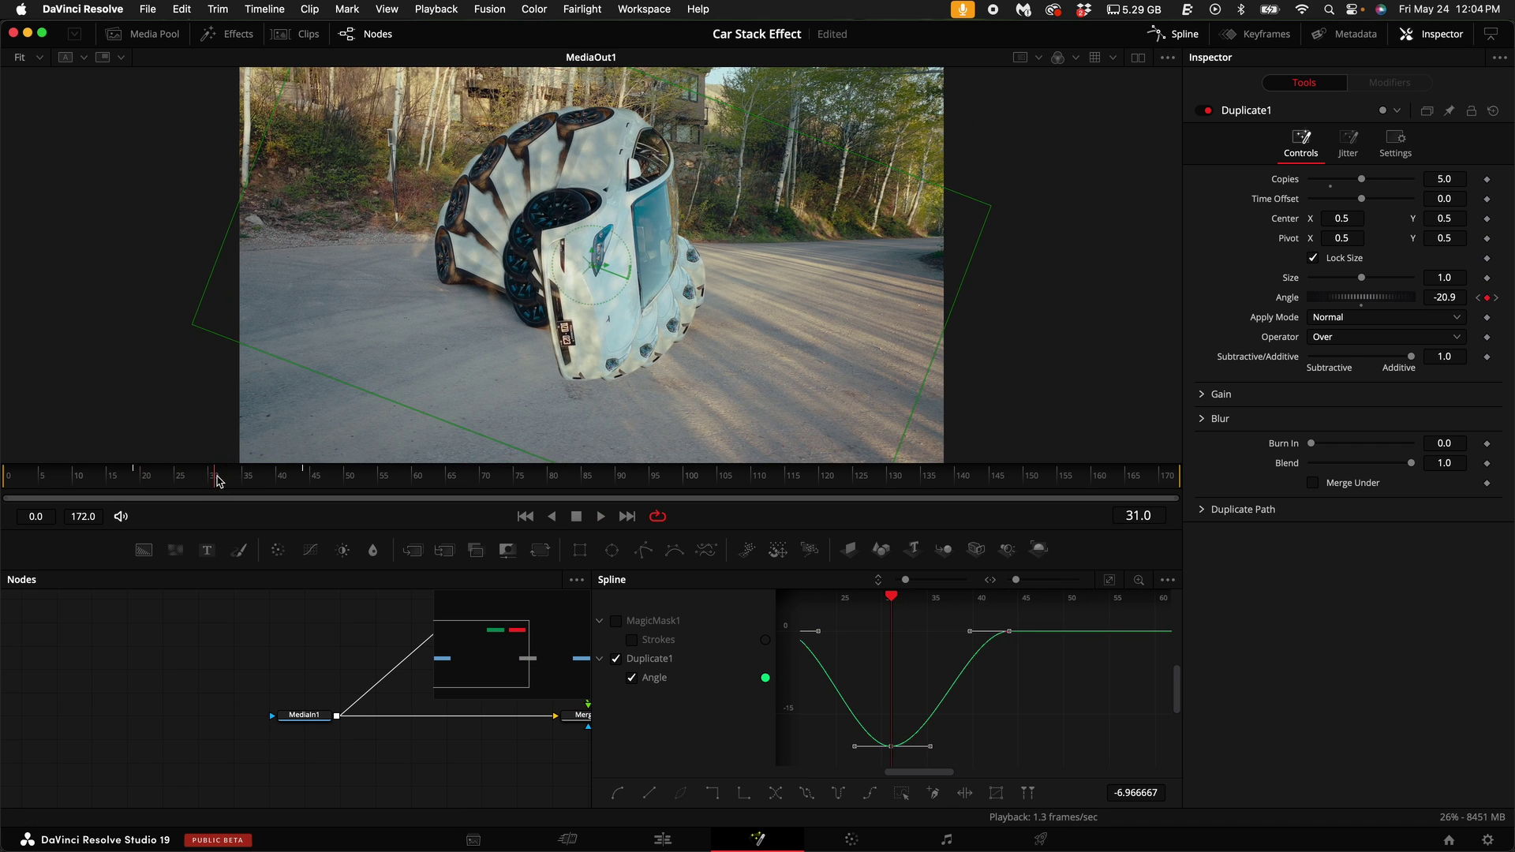
drag(1458, 237, 777, 327)
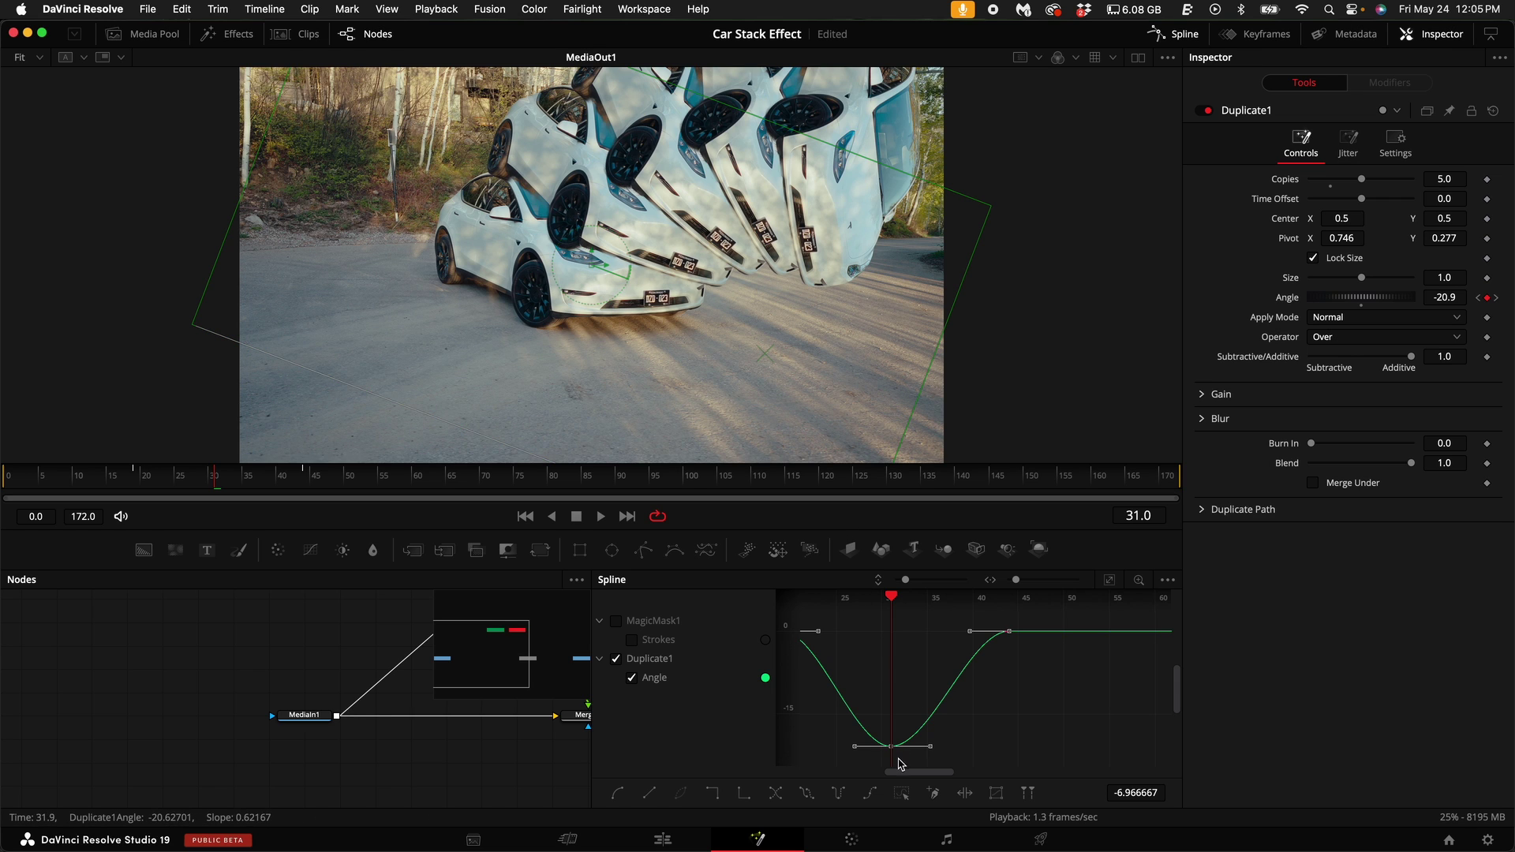
- Deselect the keyframes and drag the middle Angle keyframe up to a peak near 22.8
click(879, 759)
drag(884, 756, 872, 694)
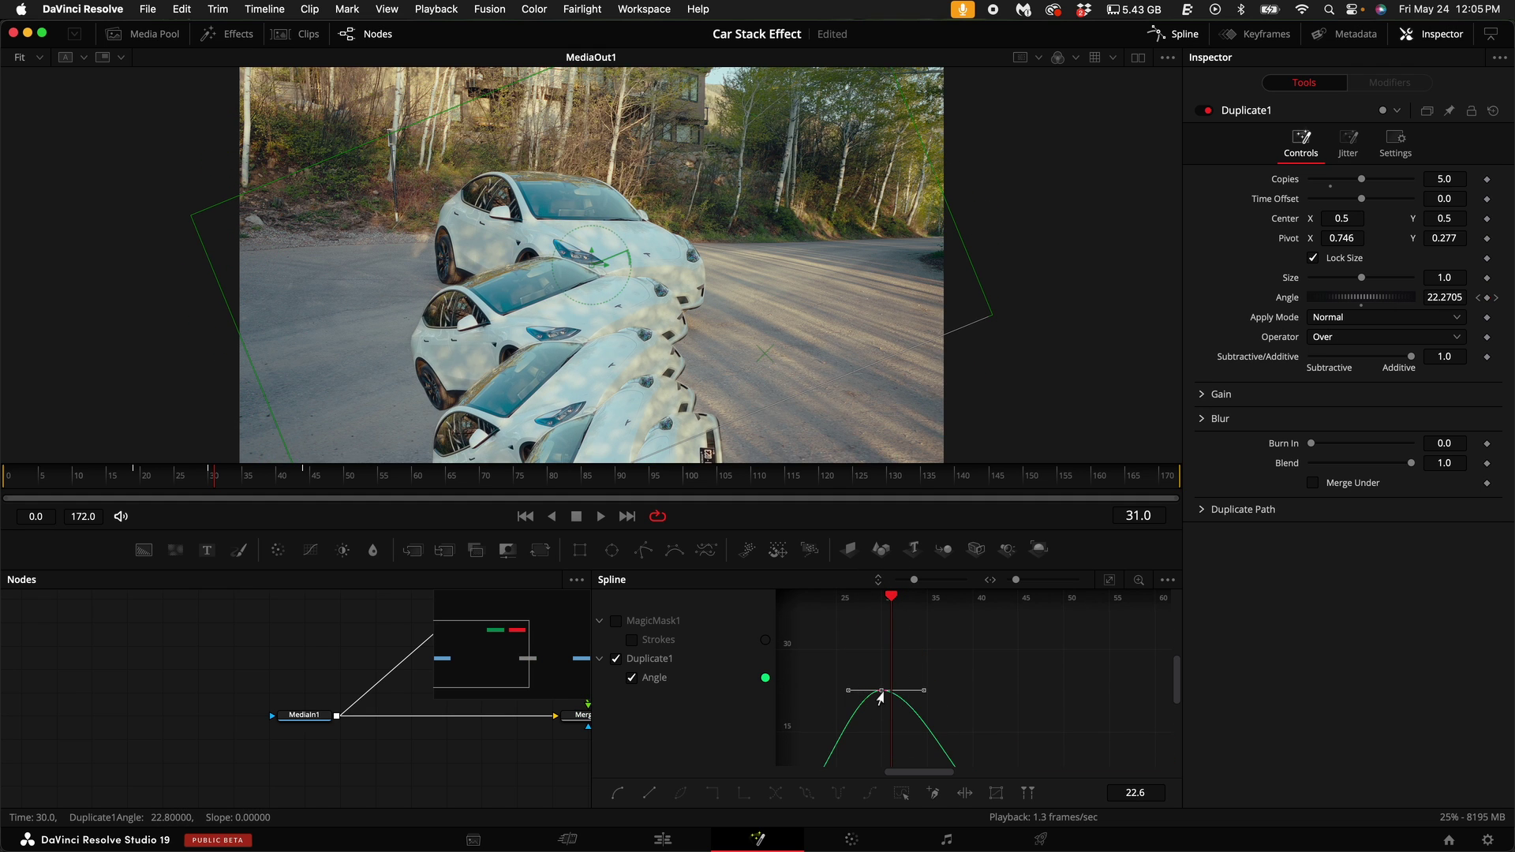
click(1184, 31)
- Enable Motion Blur in Duplicate1's Settings and raise its Quality to 10
scroll(686, 623, right, 5)
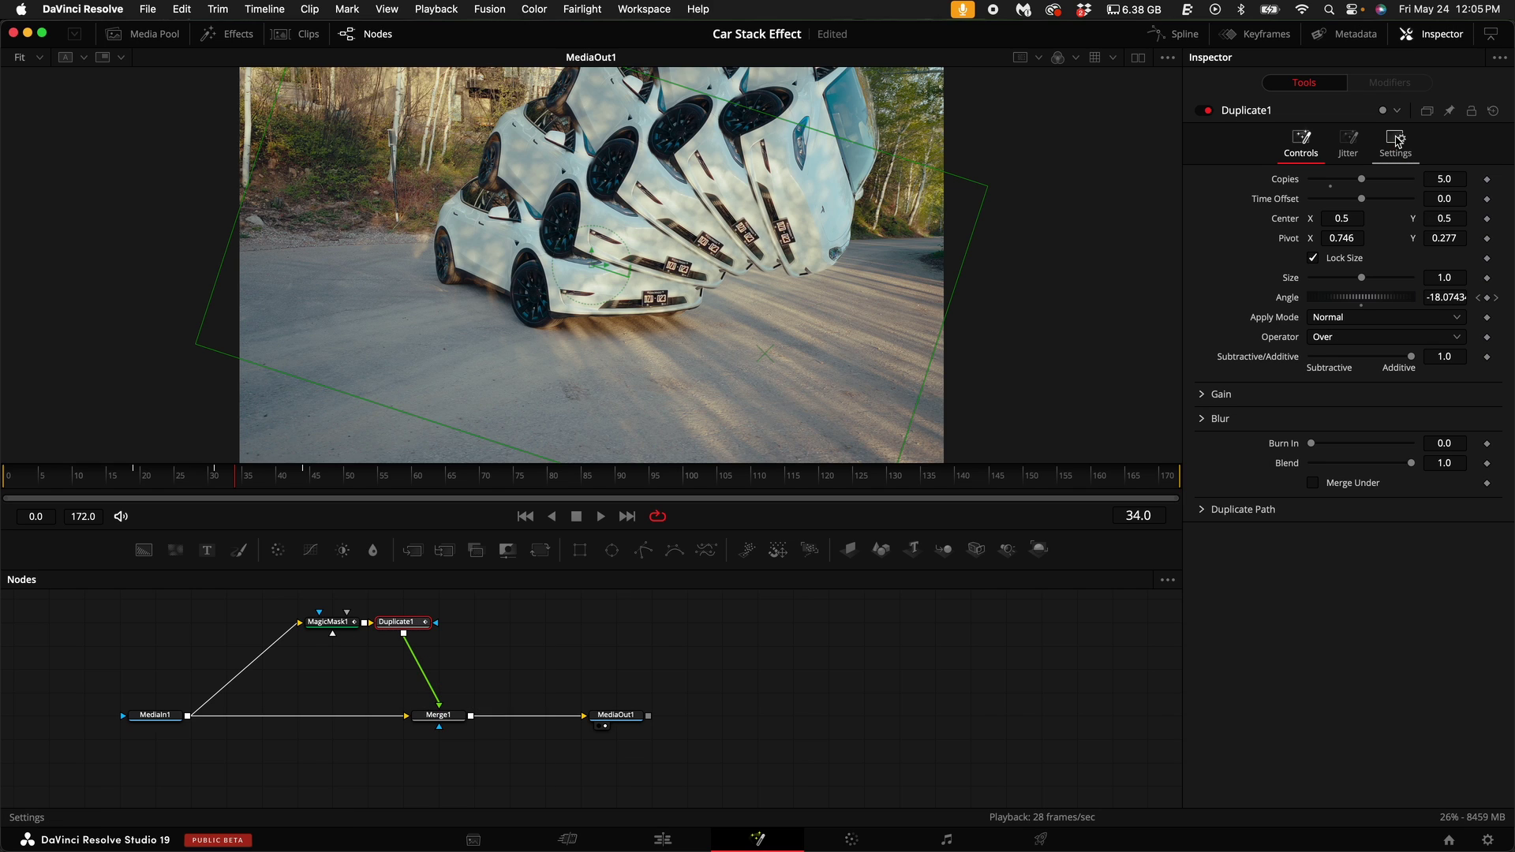
click(1396, 141)
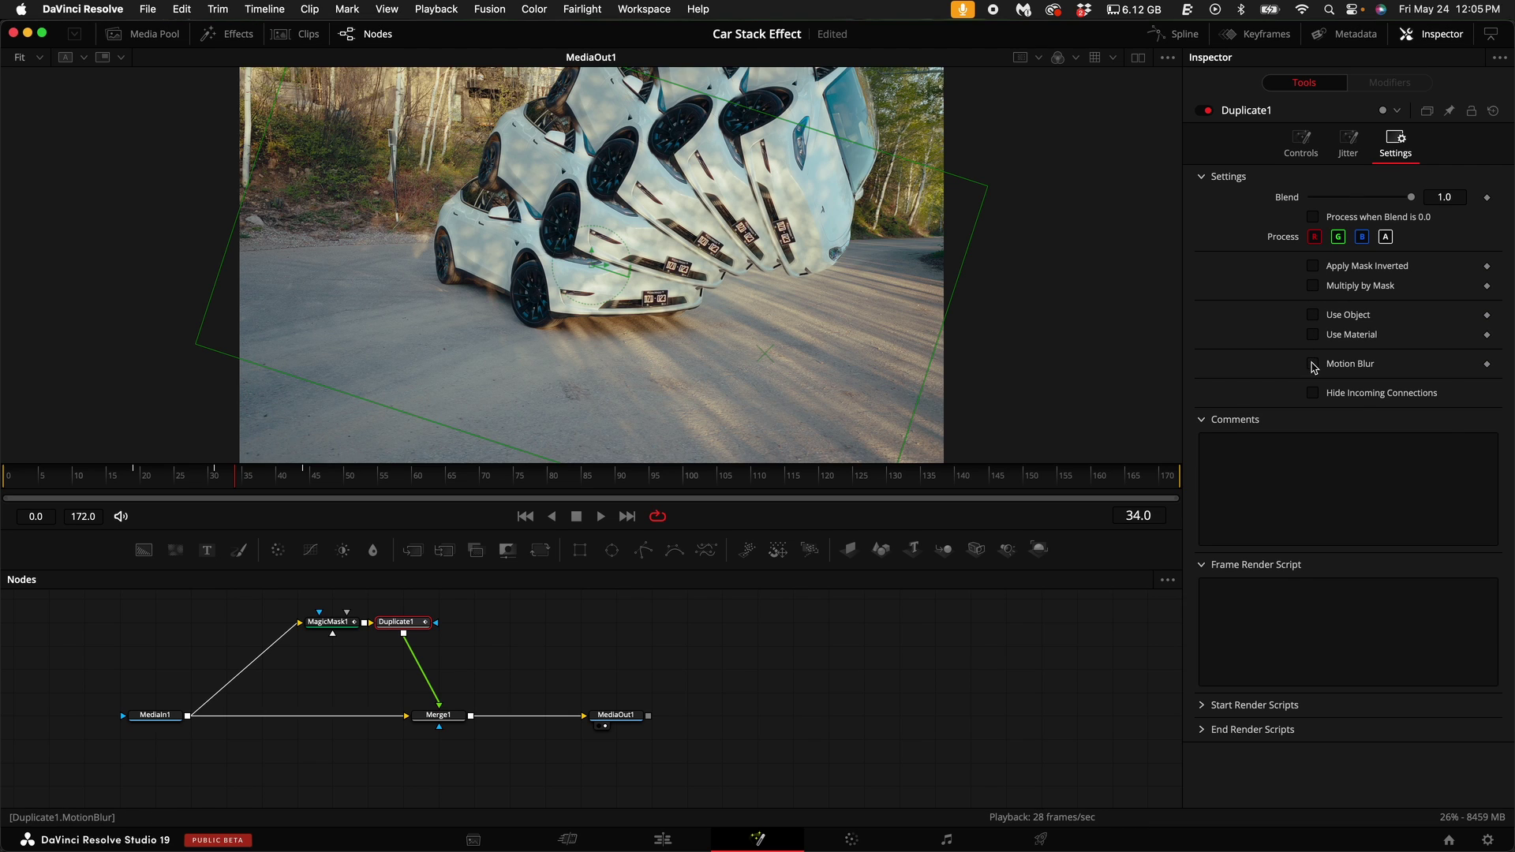
click(1313, 363)
drag(1331, 386, 1487, 393)
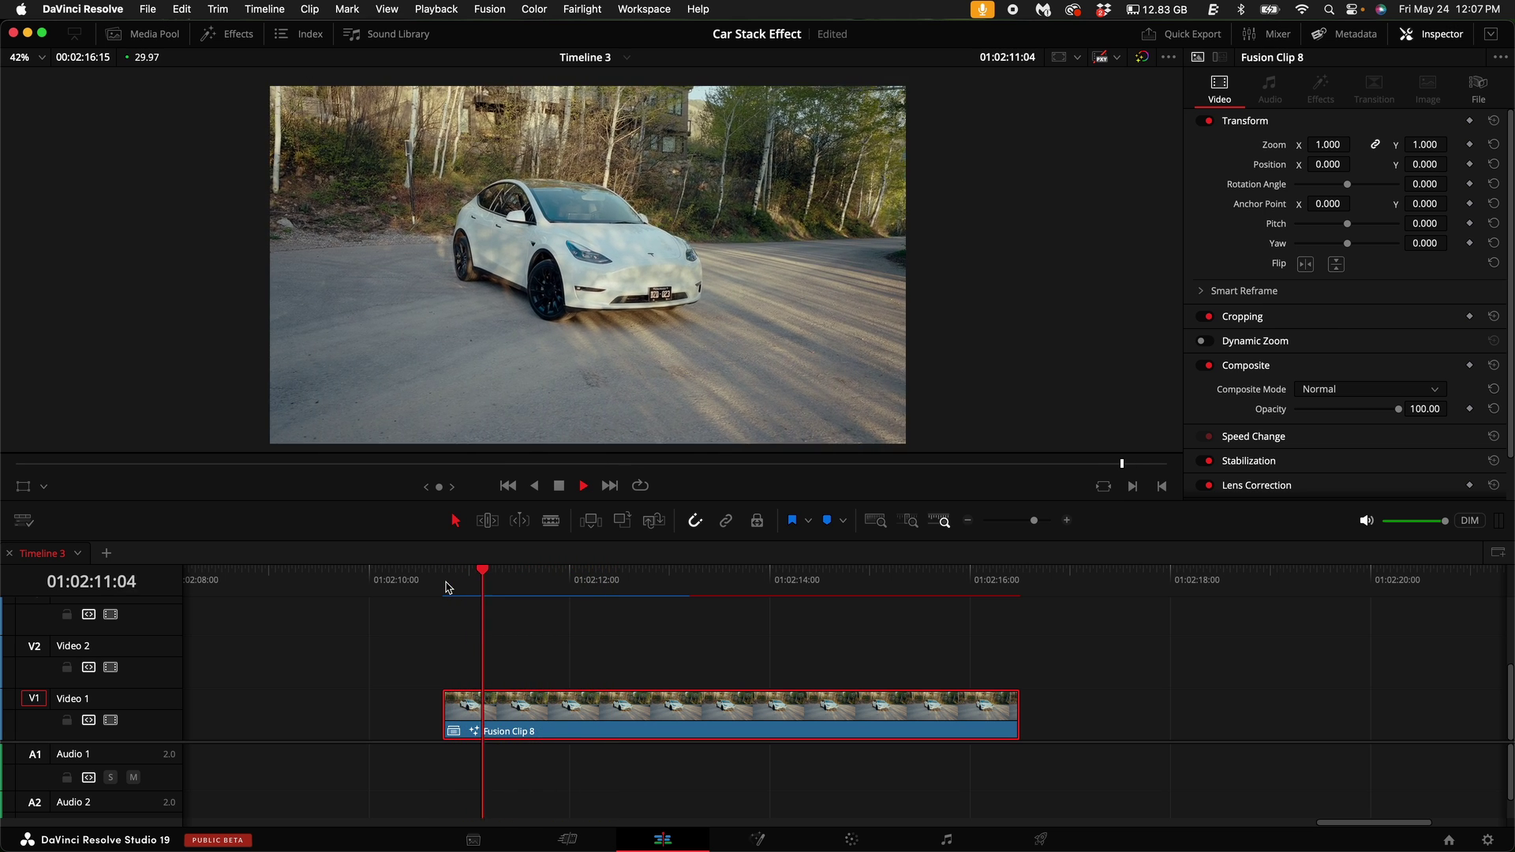
- Stop playback of Fusion Clip 8 on Timeline 3 after reviewing the stacked-car effect
key(space)
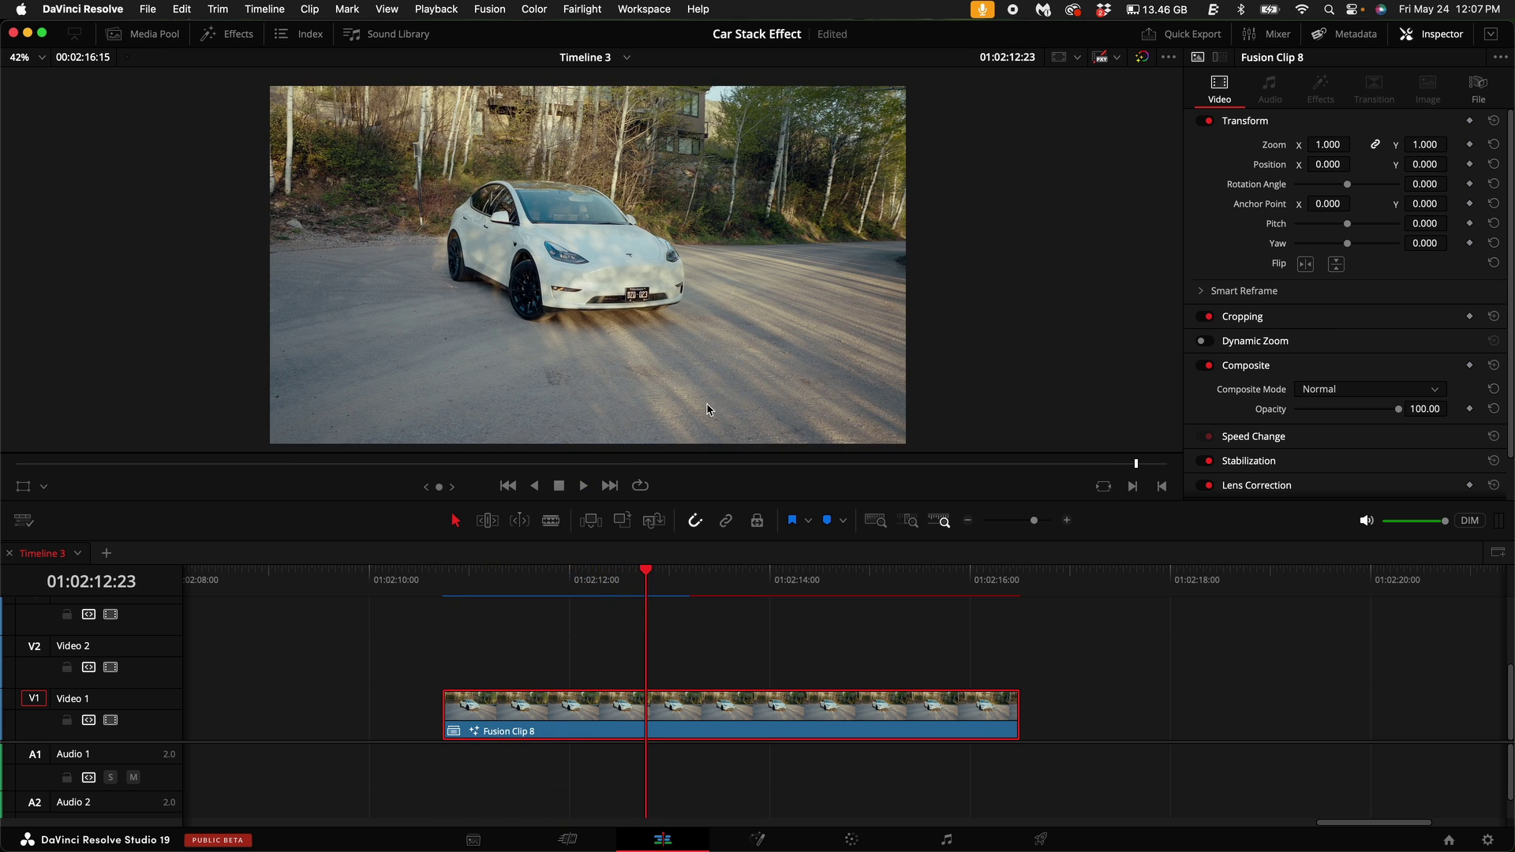